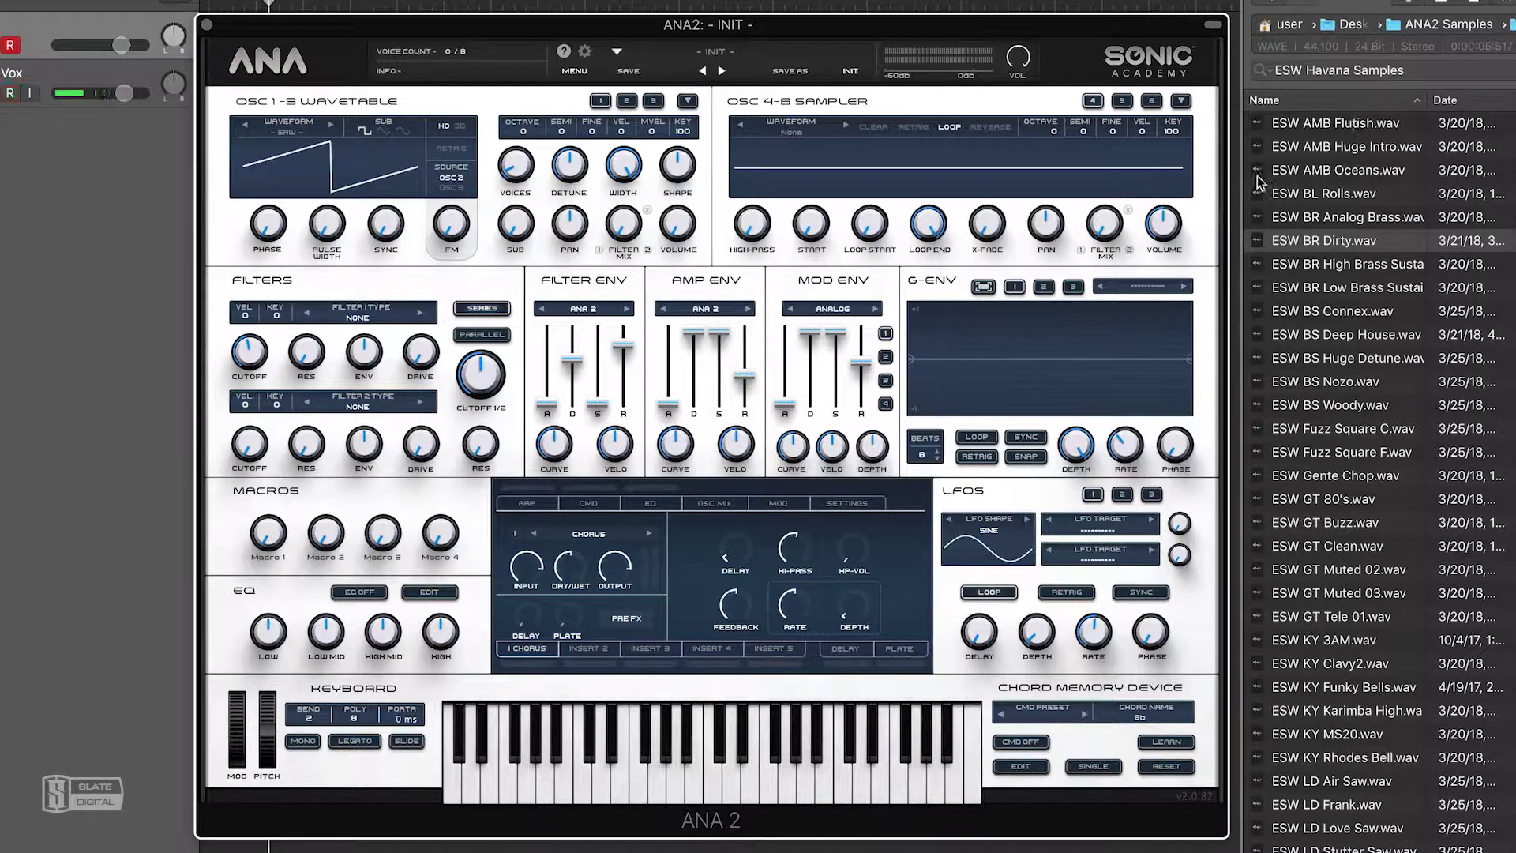
Step: Import ESW BR Dirty.wav into the OSC 4 sampler and save it to the Imported user folder
{"action": "mouse_move", "coordinate": [673, 231]}
{"action": "left_click_drag", "start_coordinate": [1348, 242], "coordinate": [946, 186]}
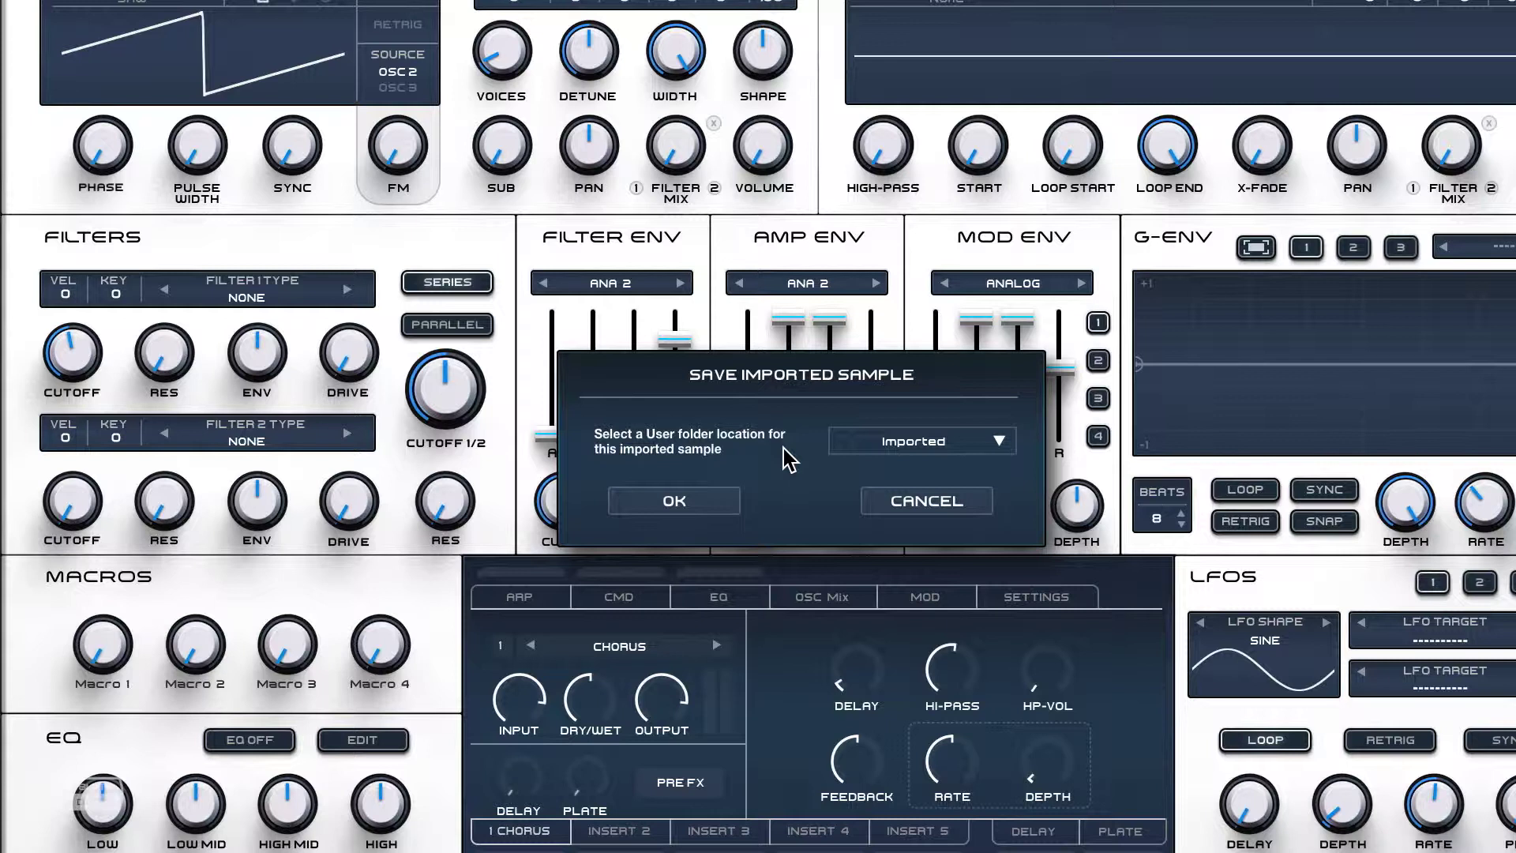
{"action": "left_click", "coordinate": [891, 461]}
{"action": "left_click", "coordinate": [999, 446]}
{"action": "left_click", "coordinate": [1001, 444]}
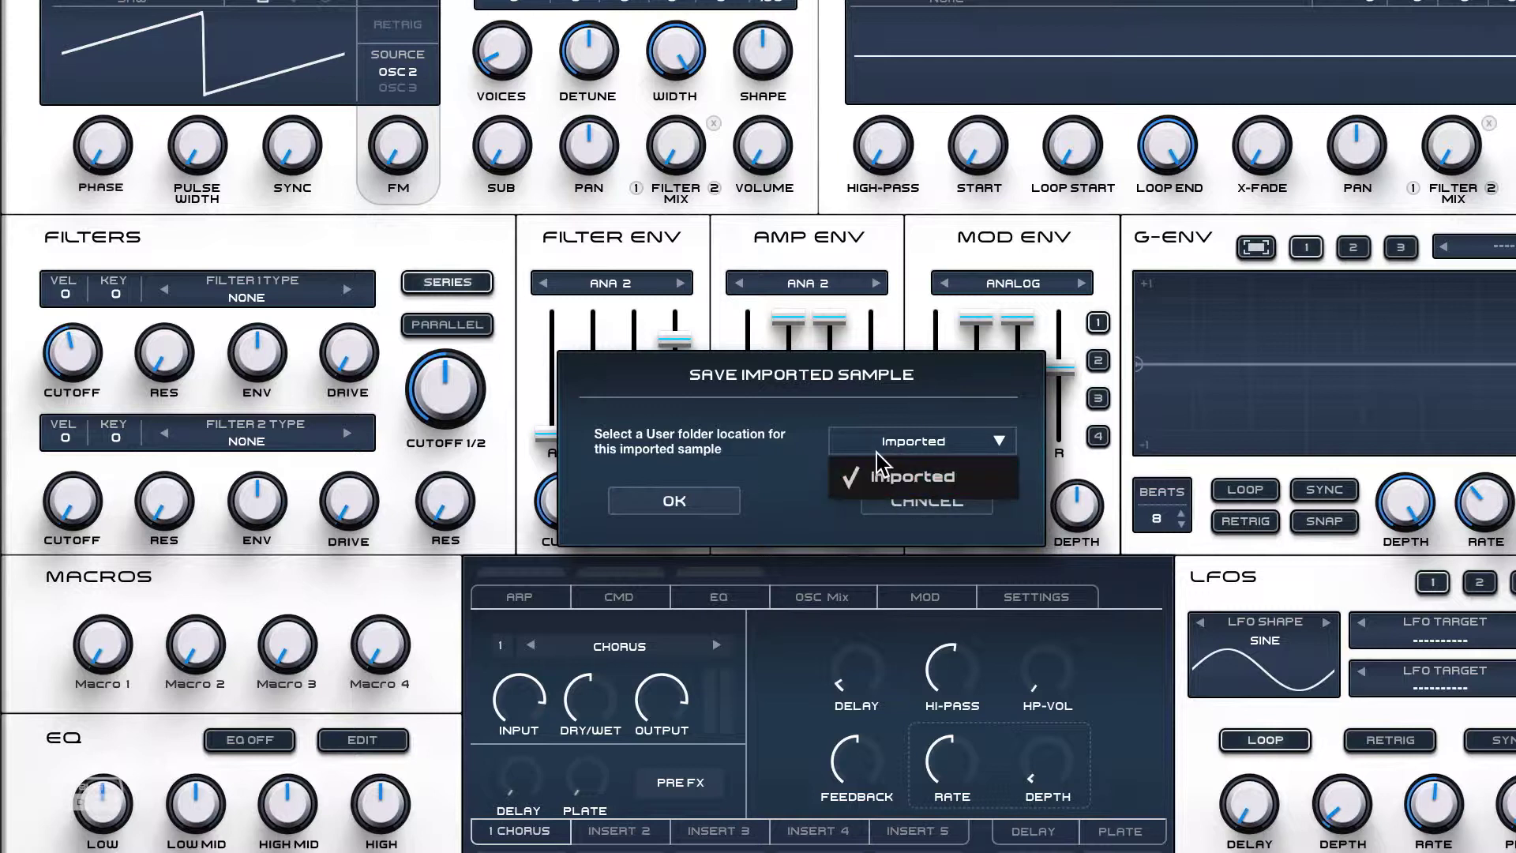
{"action": "left_click", "coordinate": [778, 457]}
{"action": "left_click", "coordinate": [673, 501]}
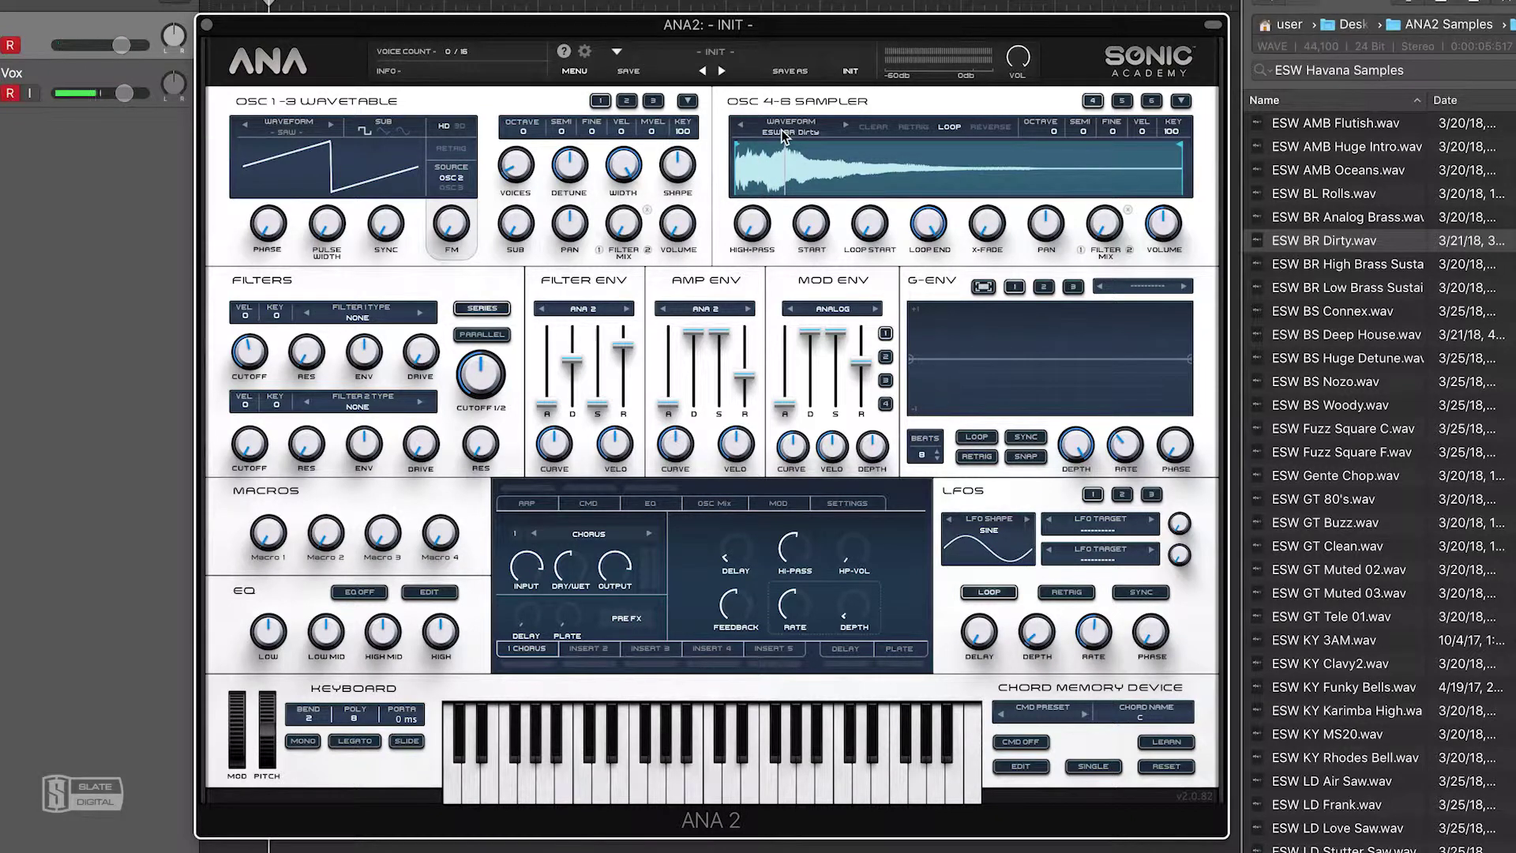
Step: Import ESW BS Connex.wav into the OSC 4 sampler, save it to the Imported folder, and select it in the sample browser
{"action": "left_click", "coordinate": [780, 130]}
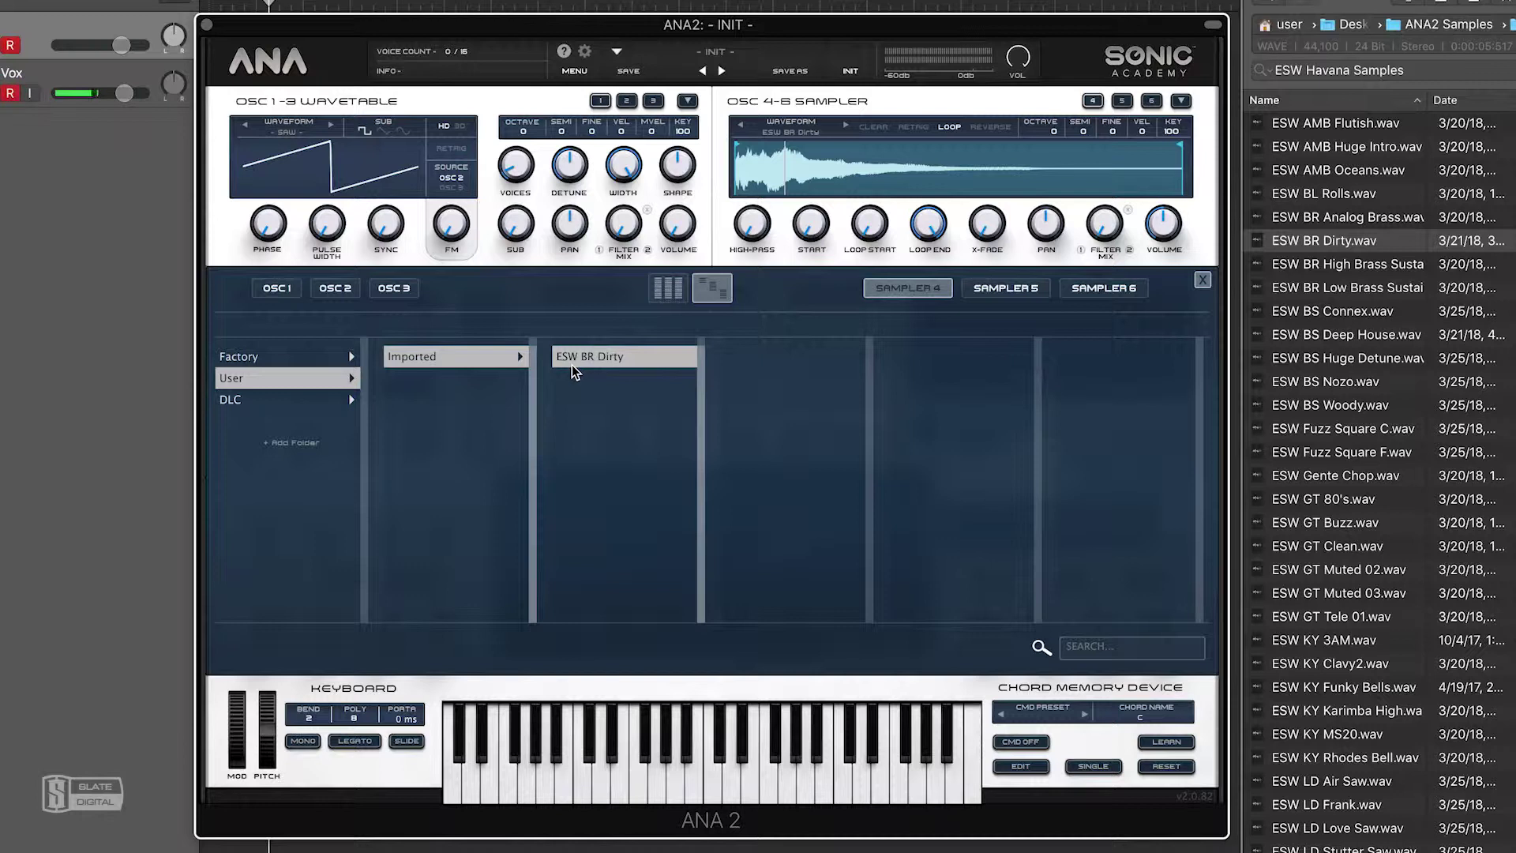
{"action": "left_click_drag", "start_coordinate": [1350, 314], "coordinate": [902, 165]}
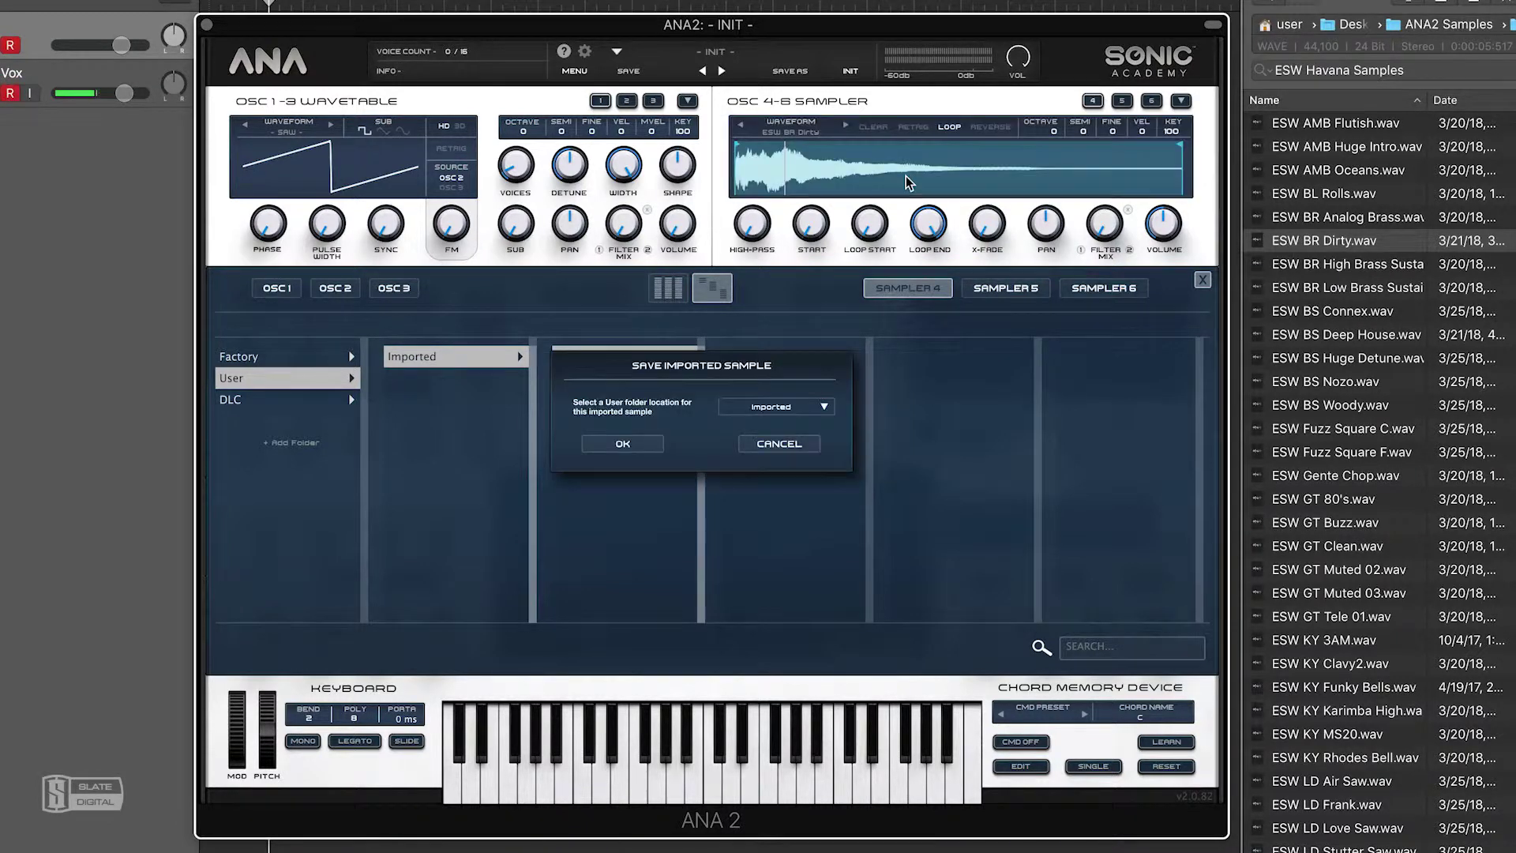
{"action": "left_click", "coordinate": [623, 444]}
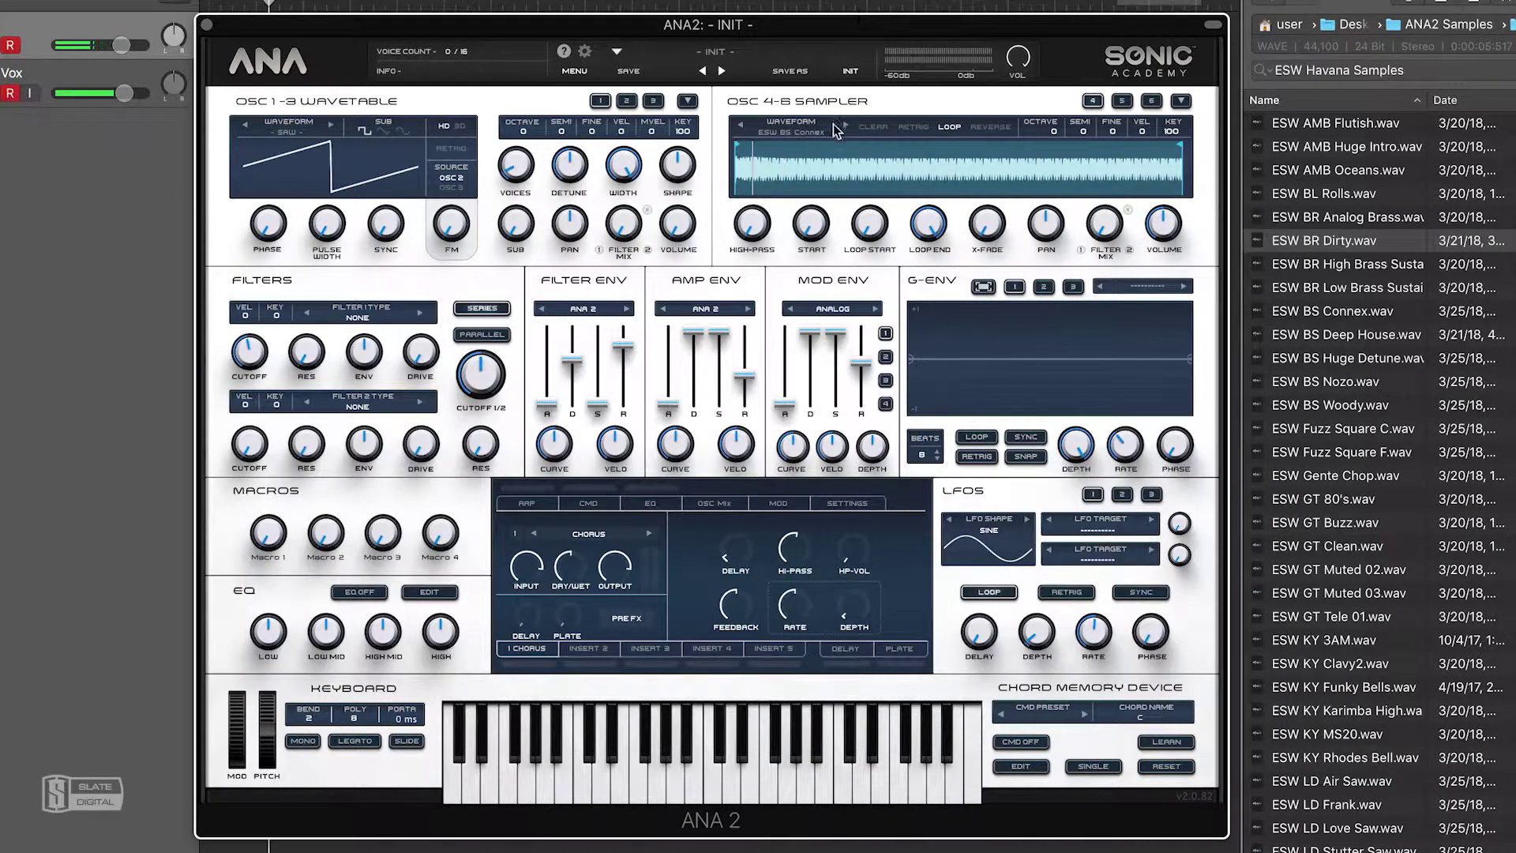
{"action": "left_click", "coordinate": [812, 135]}
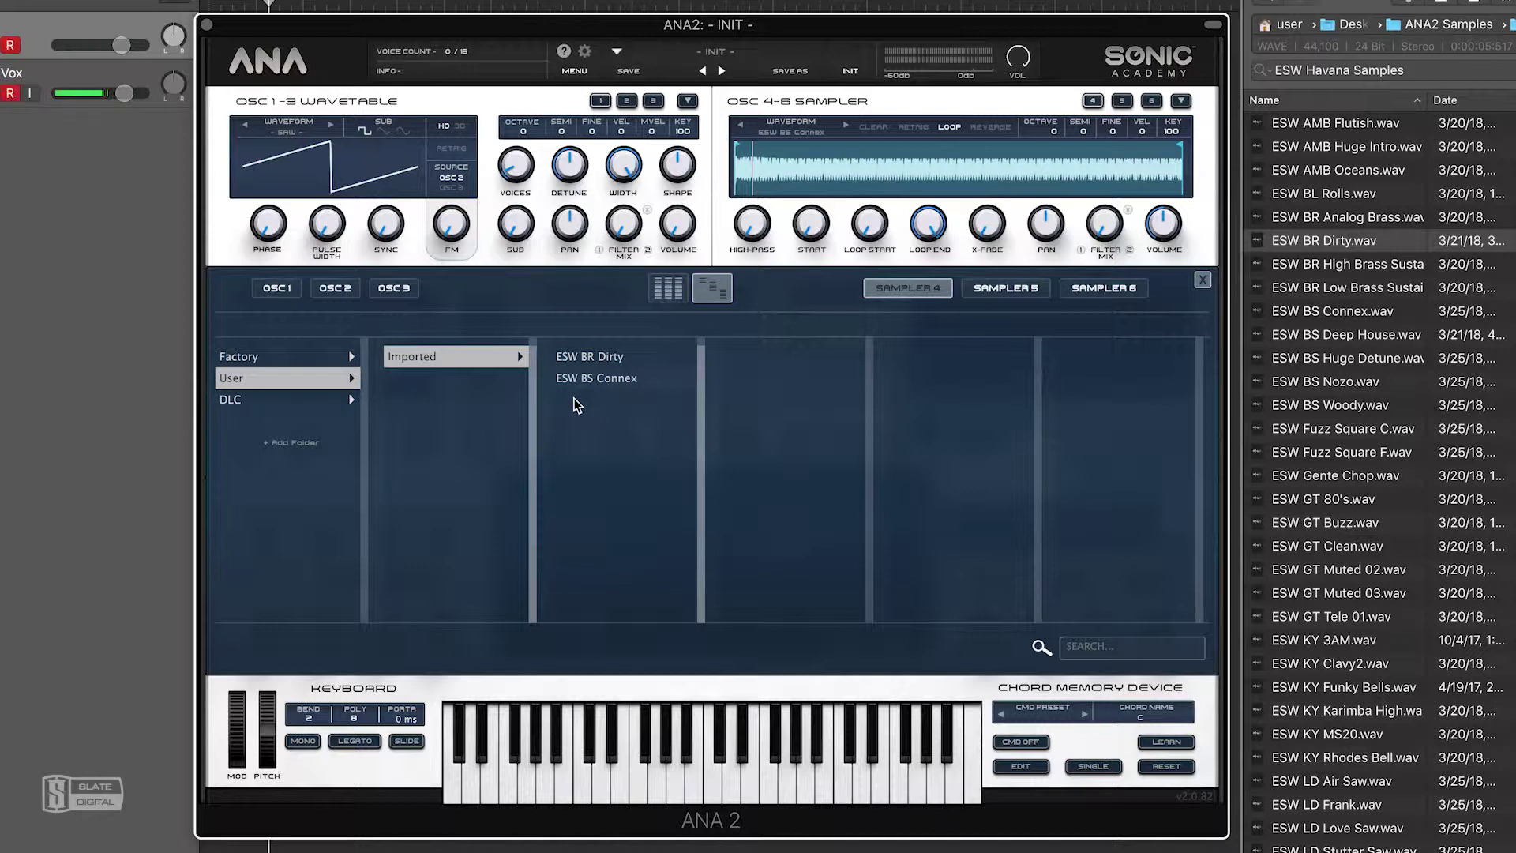
{"action": "left_click", "coordinate": [593, 379]}
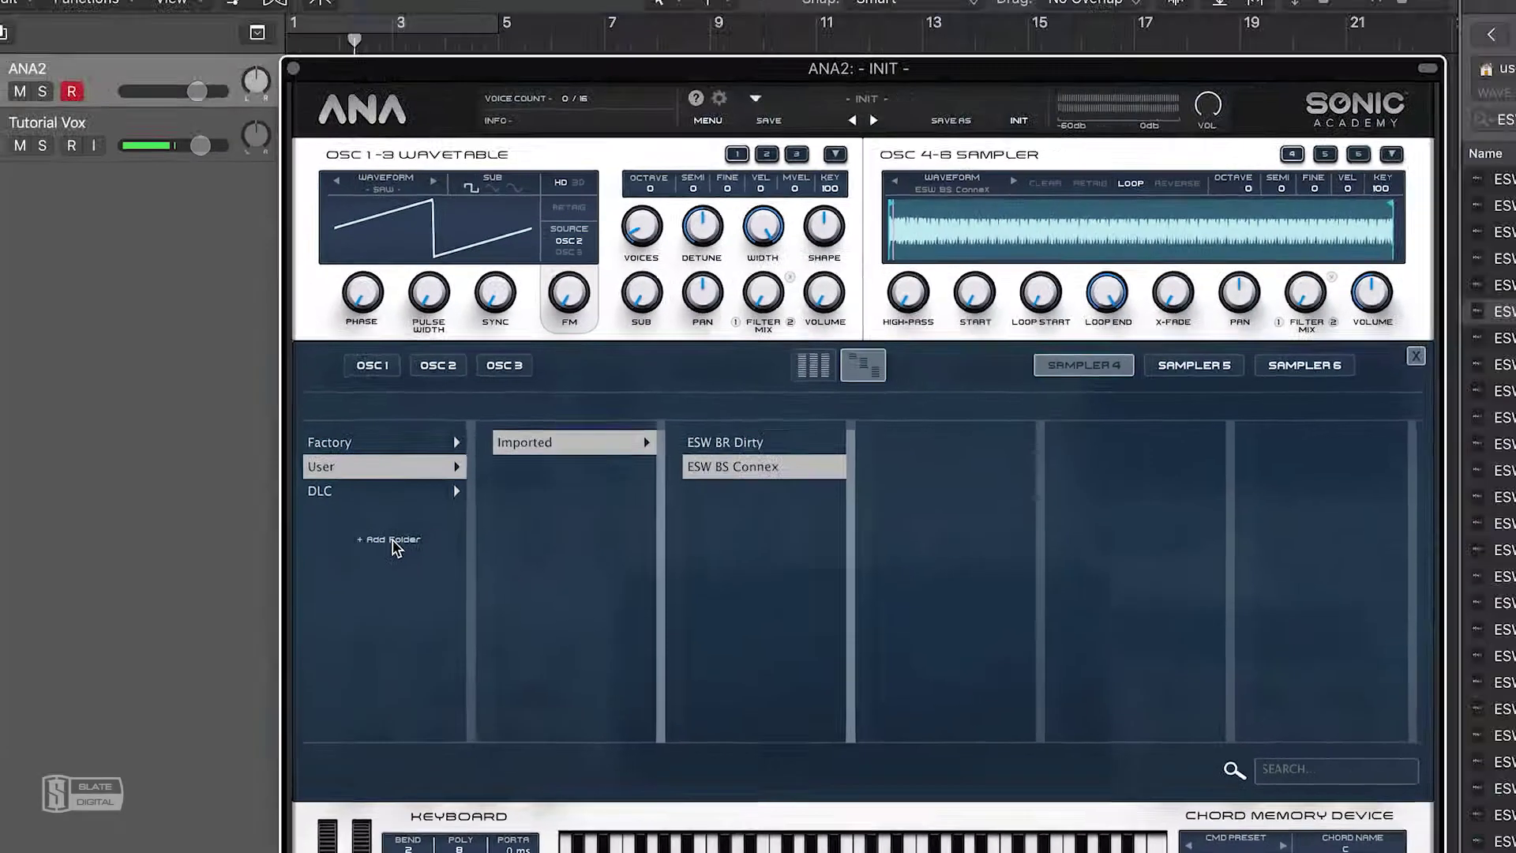
Step: Add the ESW Havana Samples folder from ANA2 Samples to the sample browser and look through its samples
{"action": "left_click", "coordinate": [470, 272]}
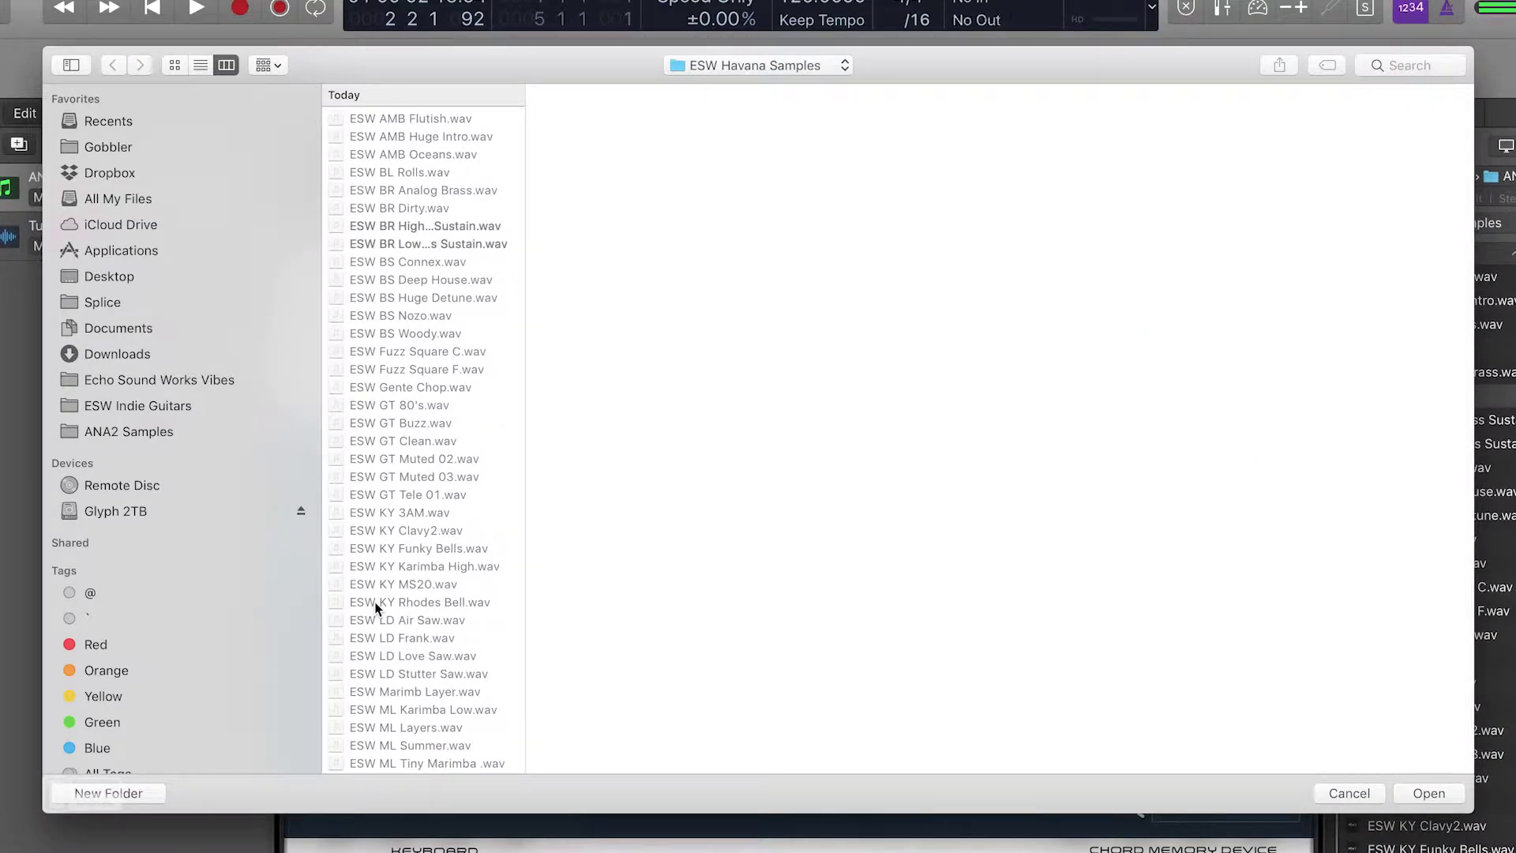
{"action": "left_click", "coordinate": [130, 439]}
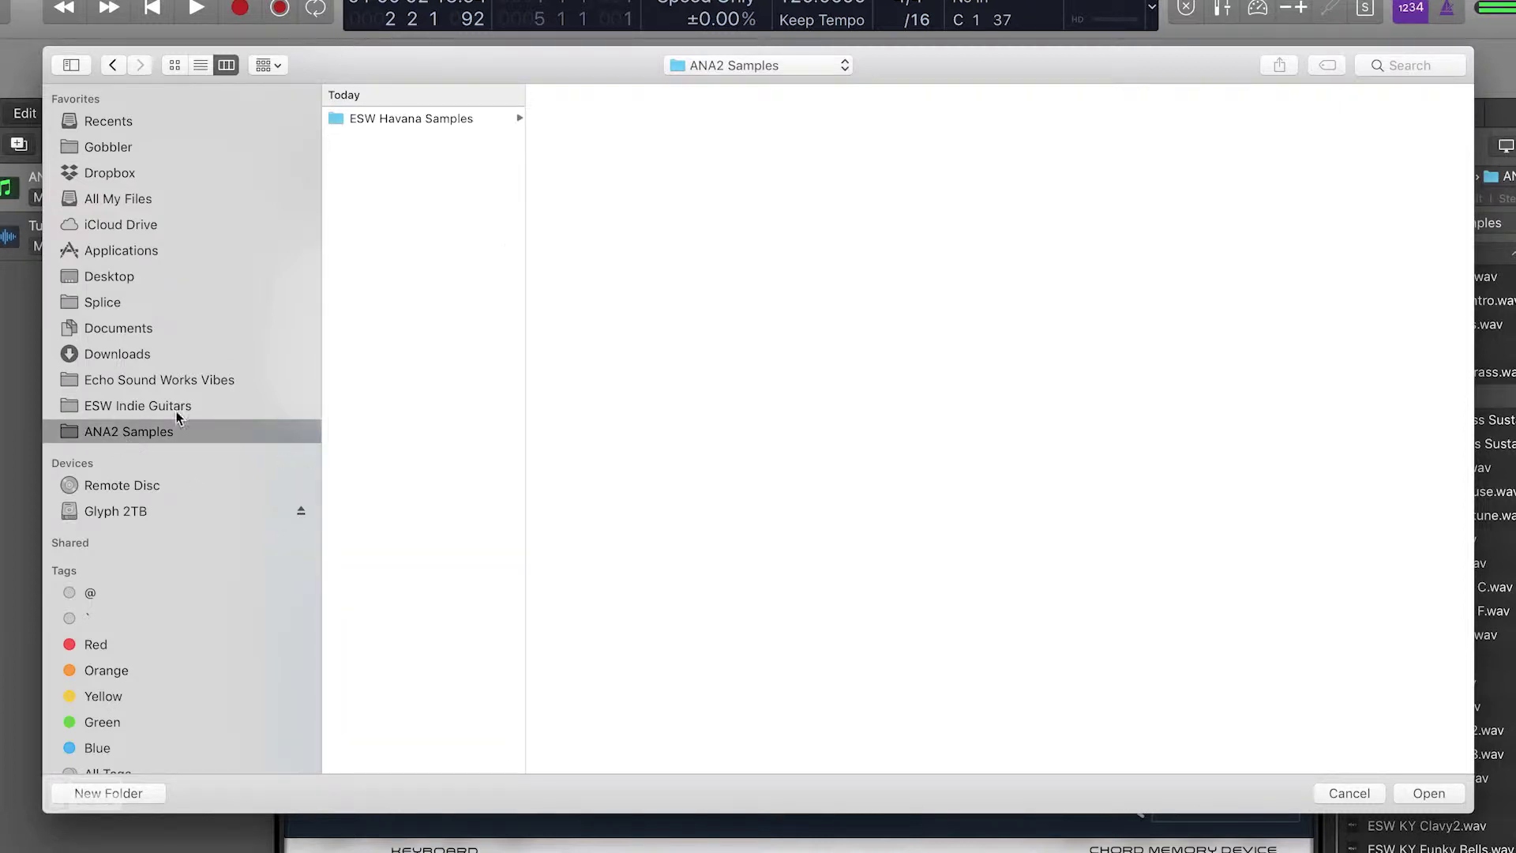
{"action": "left_click", "coordinate": [453, 122]}
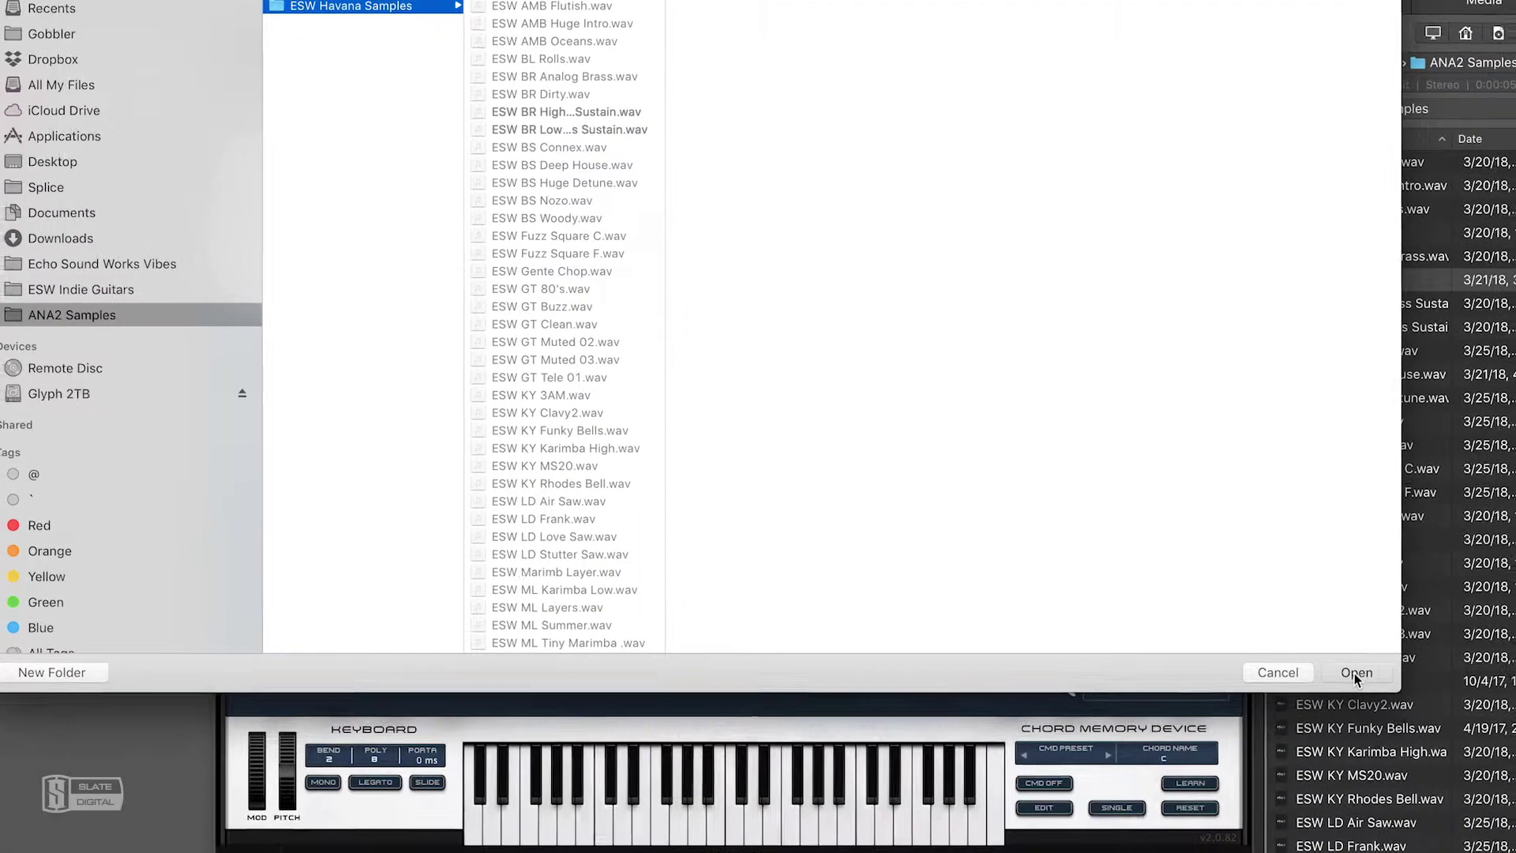
{"action": "left_click", "coordinate": [1428, 793]}
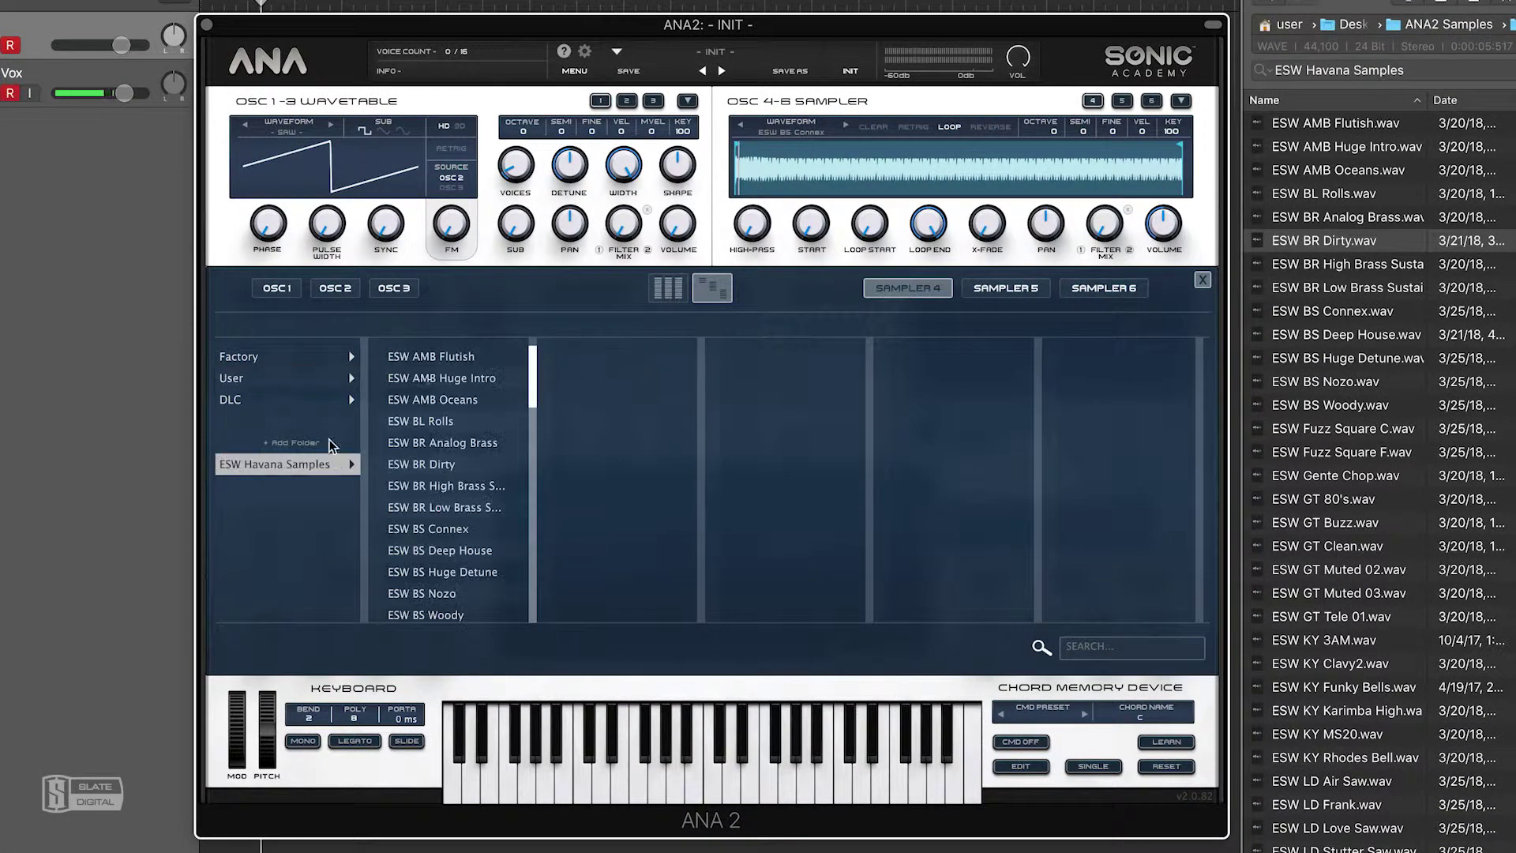
{"action": "scroll", "coordinate": [440, 440], "scroll_direction": "down", "scroll_amount": 5}
{"action": "scroll", "coordinate": [440, 440], "scroll_direction": "up", "scroll_amount": 5}
Step: Close and reopen the plugin's sample browser, switch it to folder view, and check the added ESW Havana Samples folder
{"action": "left_click", "coordinate": [1203, 281]}
{"action": "left_click", "coordinate": [796, 134]}
{"action": "left_click", "coordinate": [205, 24]}
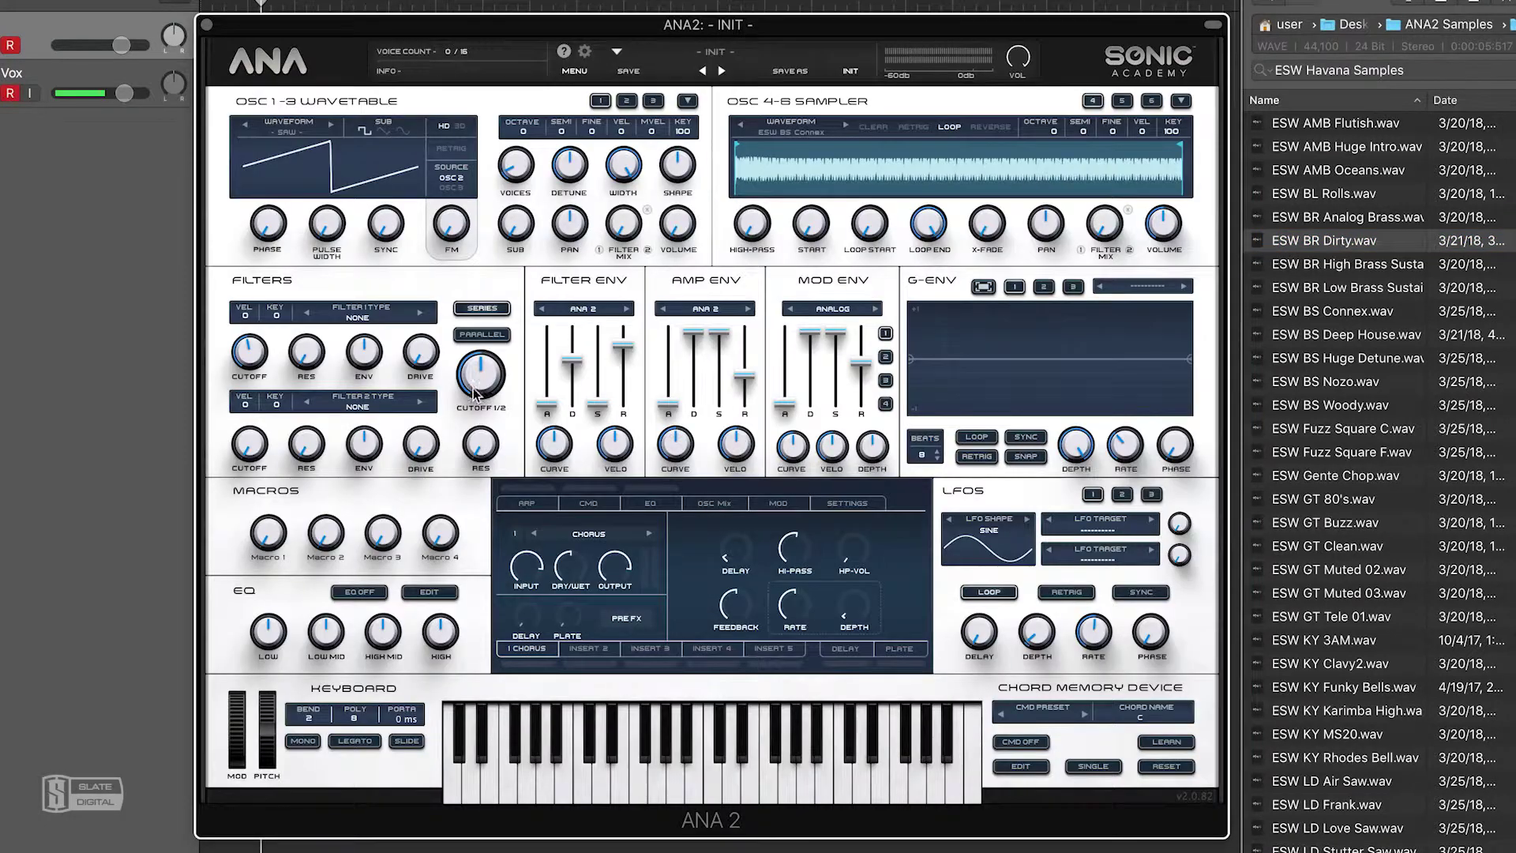
{"action": "left_click", "coordinate": [775, 130]}
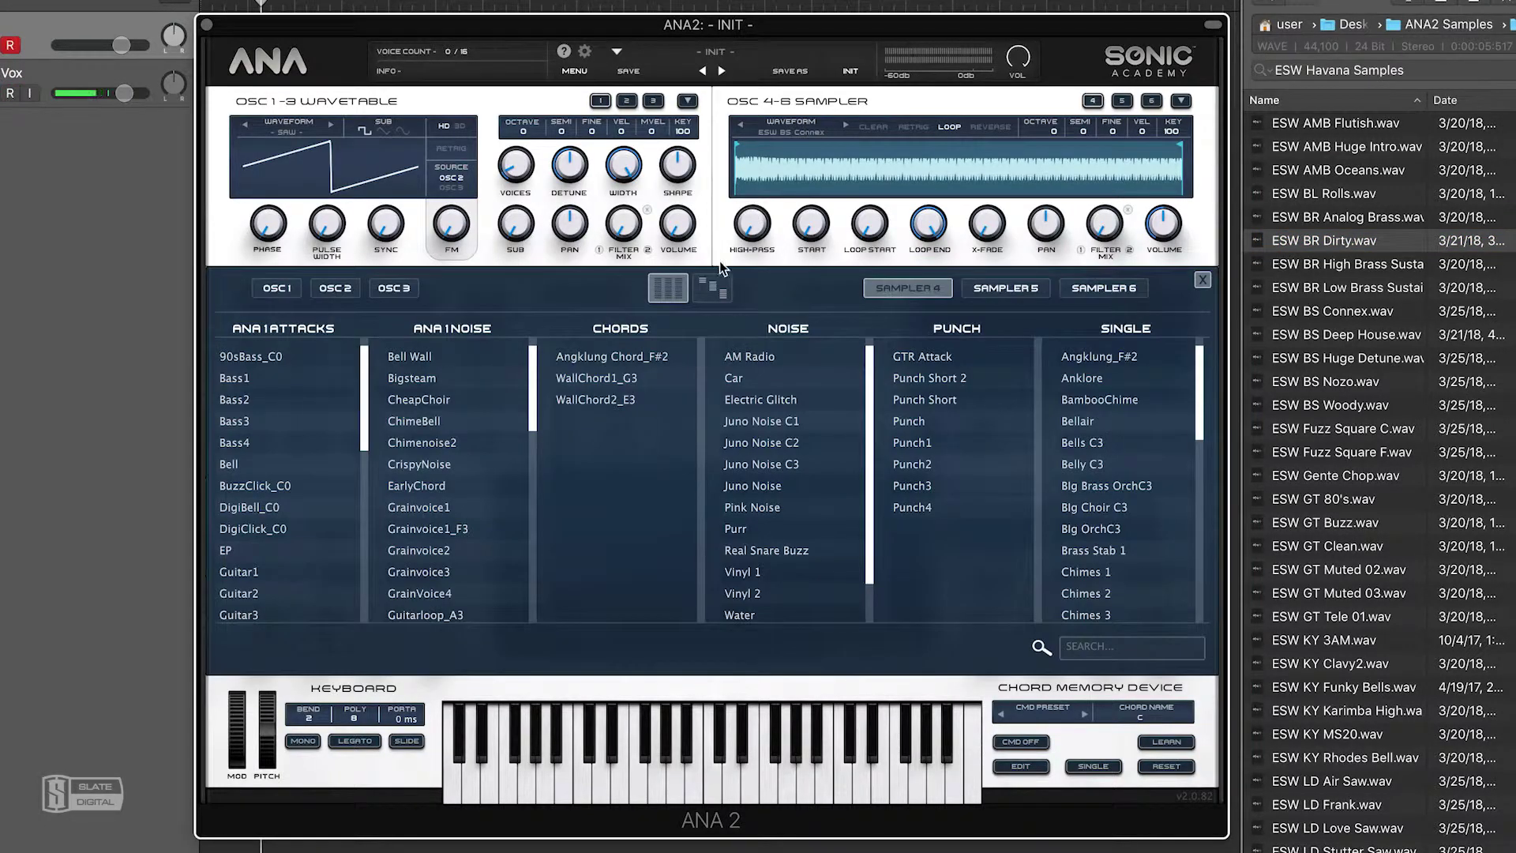
{"action": "left_click", "coordinate": [712, 289]}
{"action": "left_click", "coordinate": [324, 465]}
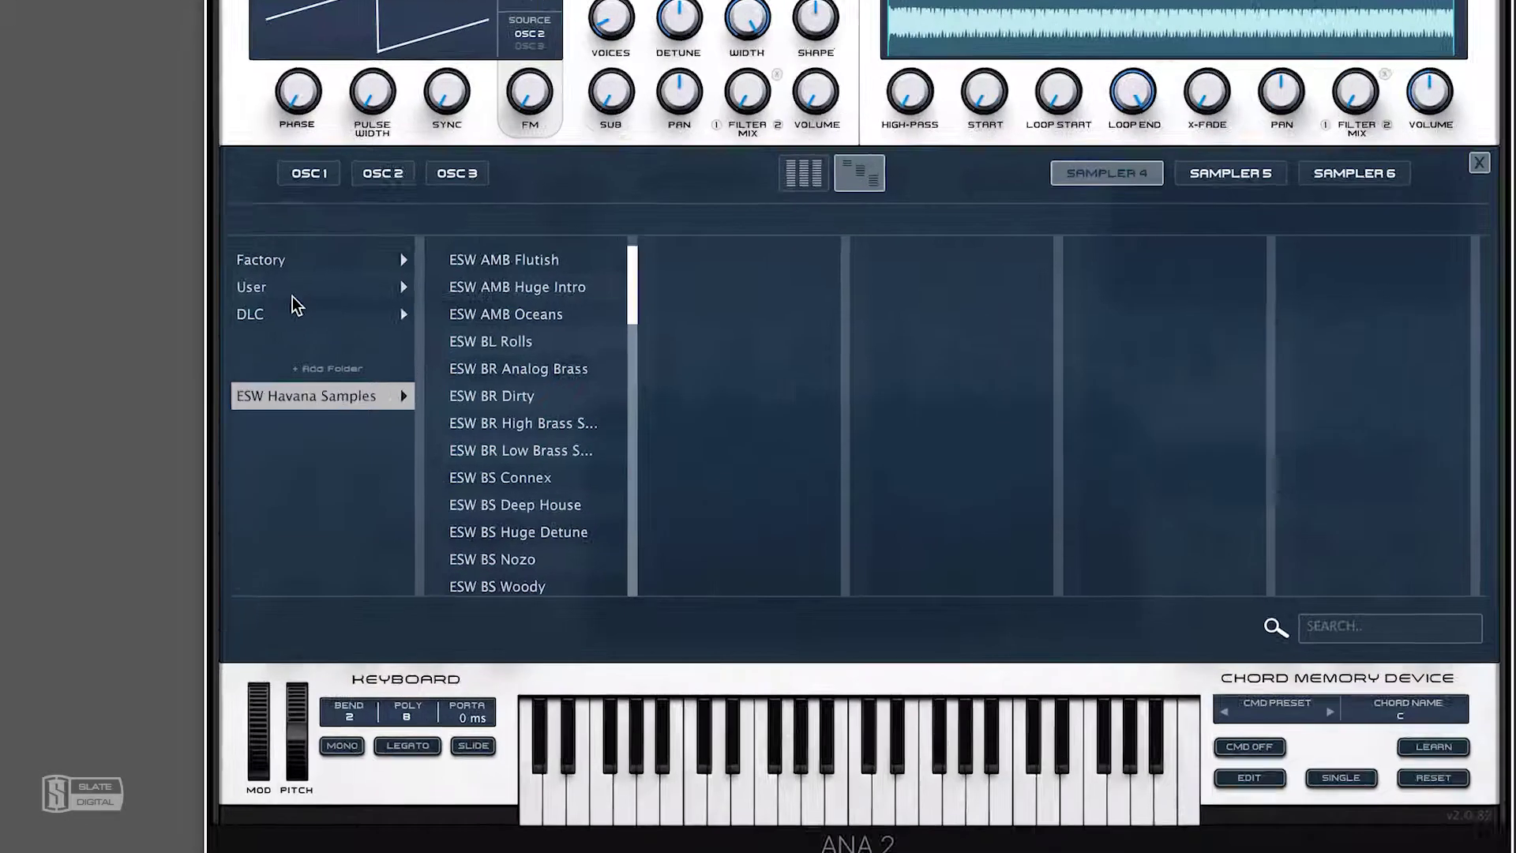
Step: Show the user samples' Imported folder in Finder
{"action": "left_click", "coordinate": [264, 379]}
{"action": "left_click", "coordinate": [603, 142]}
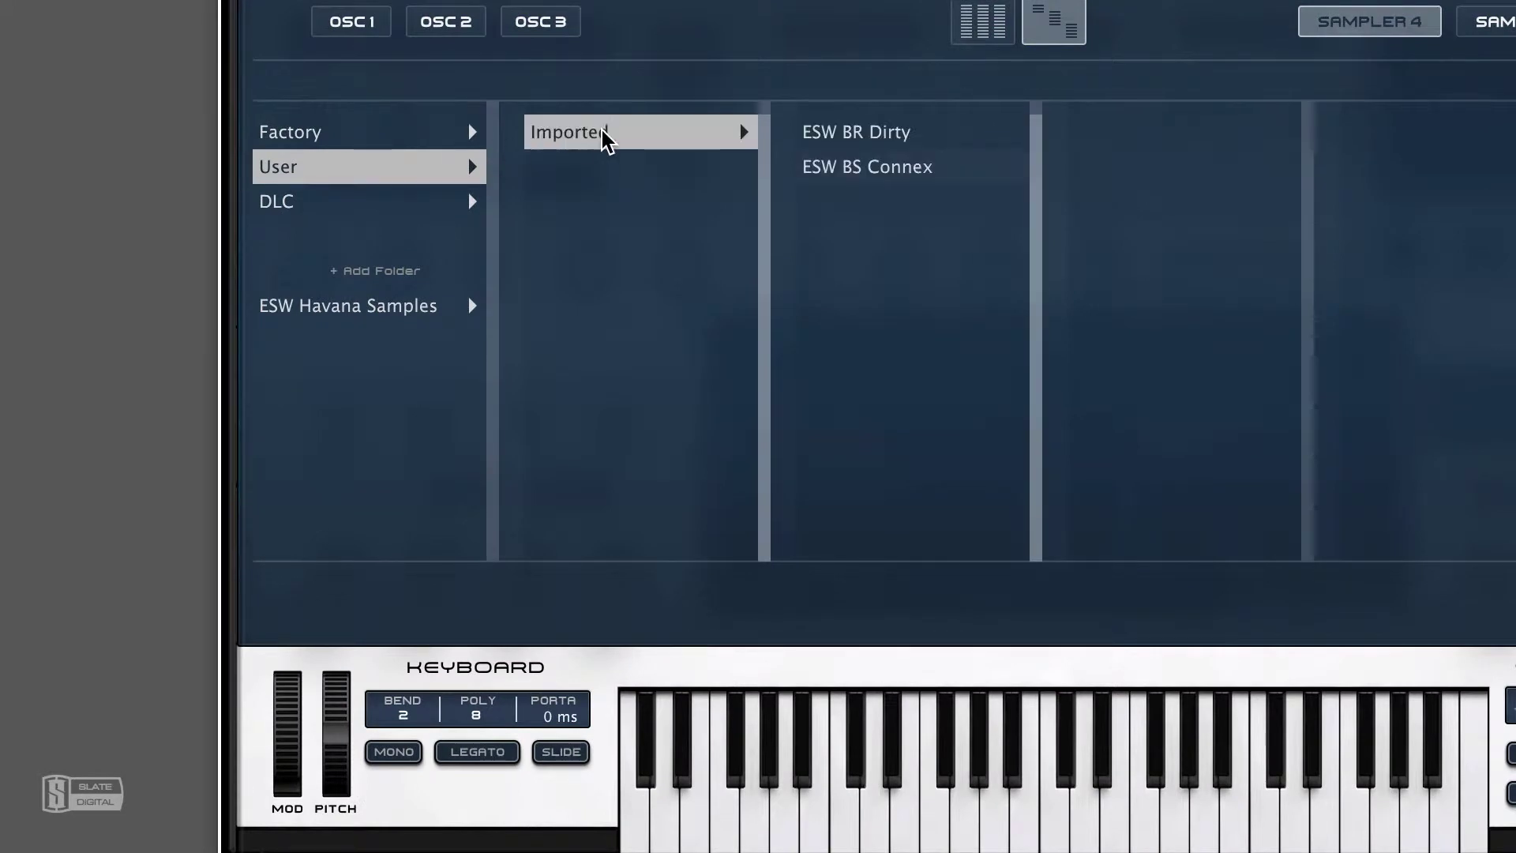
{"action": "right_click", "coordinate": [602, 142]}
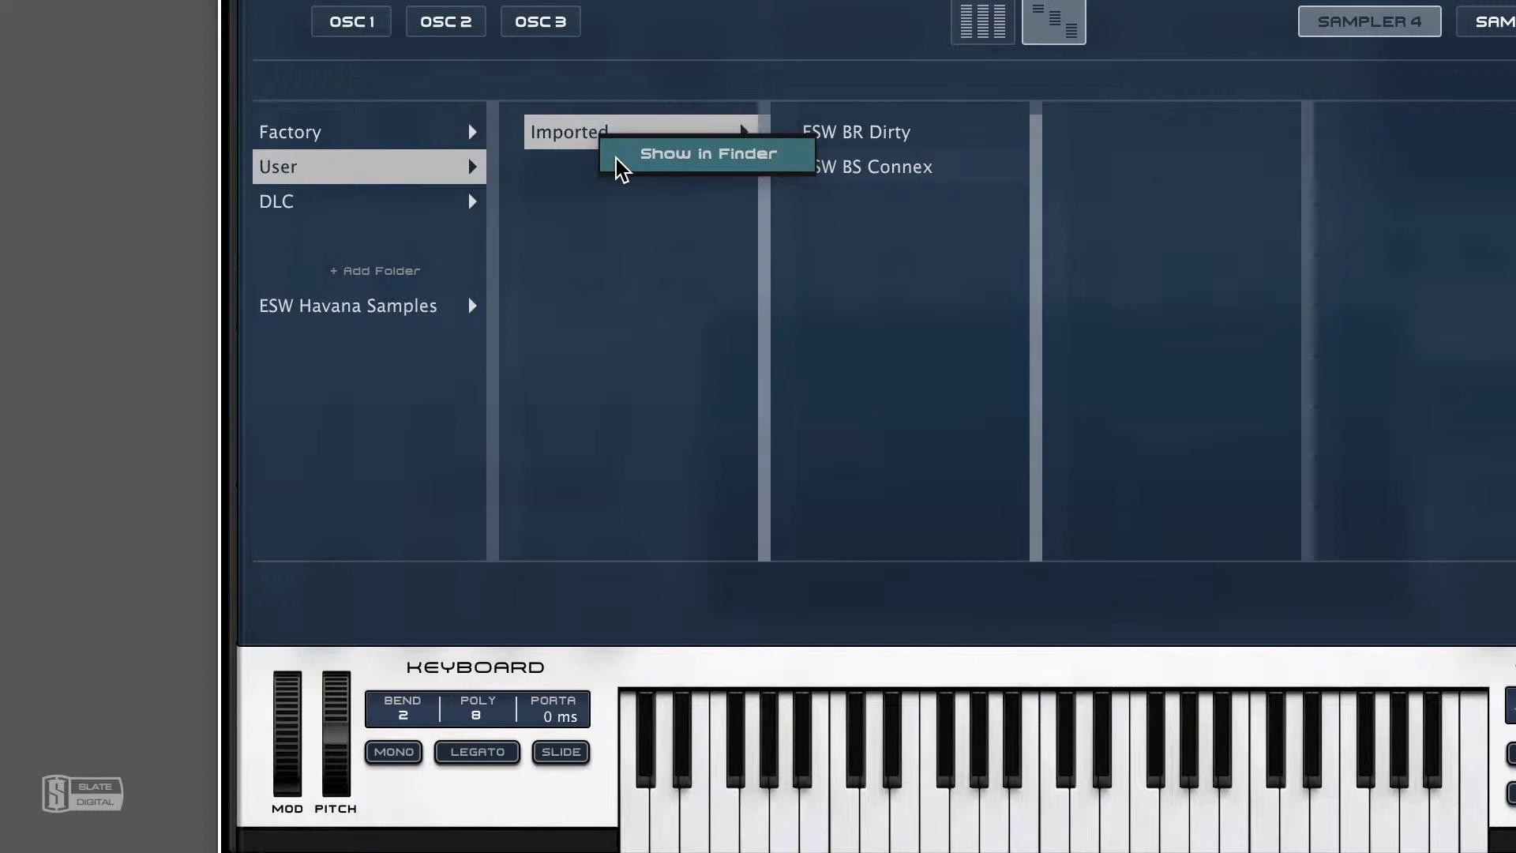
{"action": "left_click", "coordinate": [620, 160]}
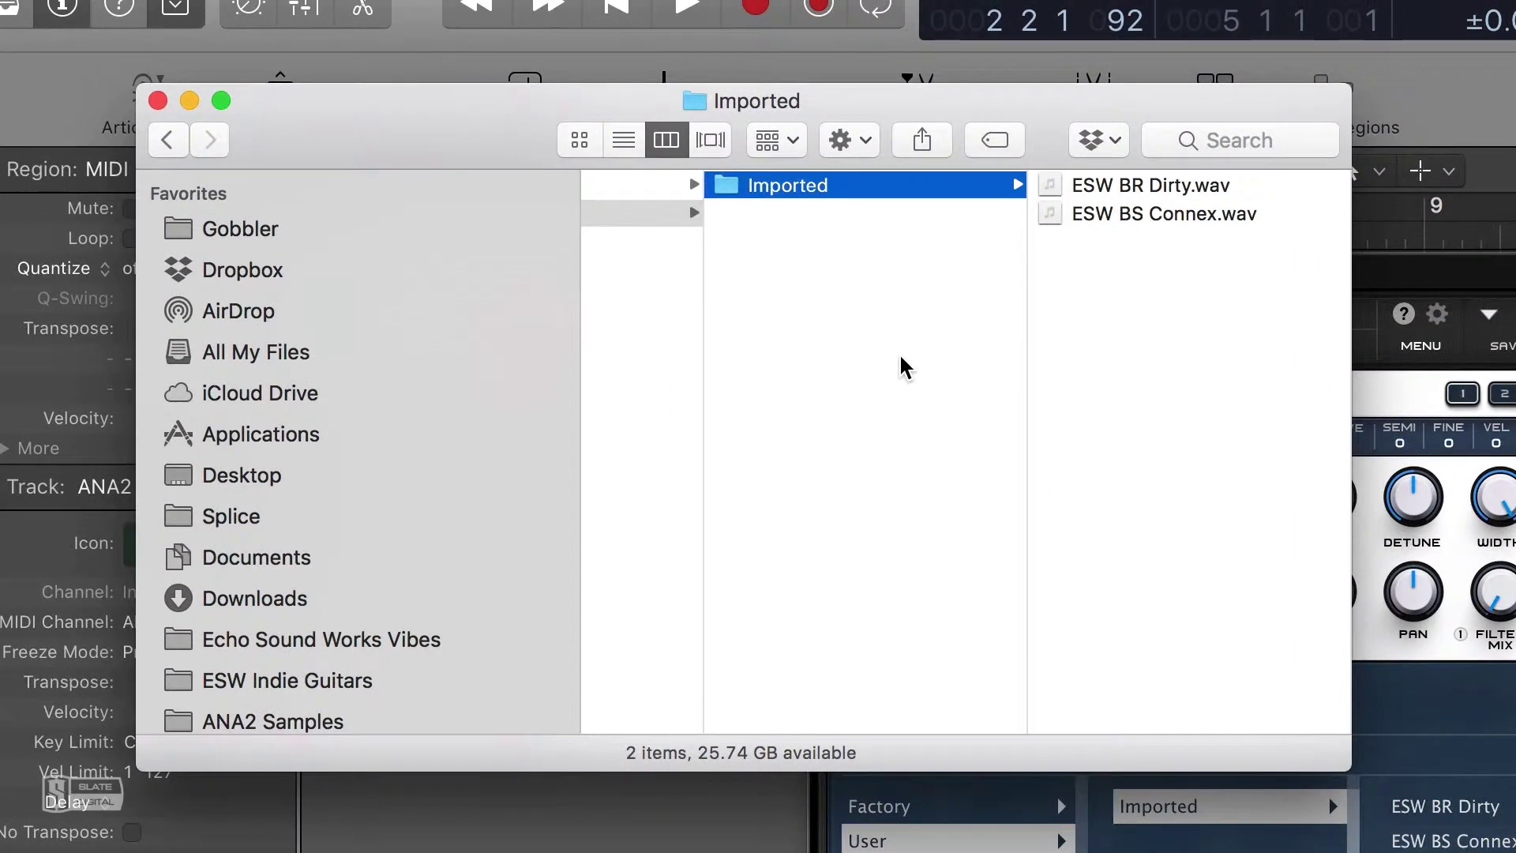
Step: Create a folder named Test Folder beside the Imported folder
{"action": "left_click", "coordinate": [822, 277]}
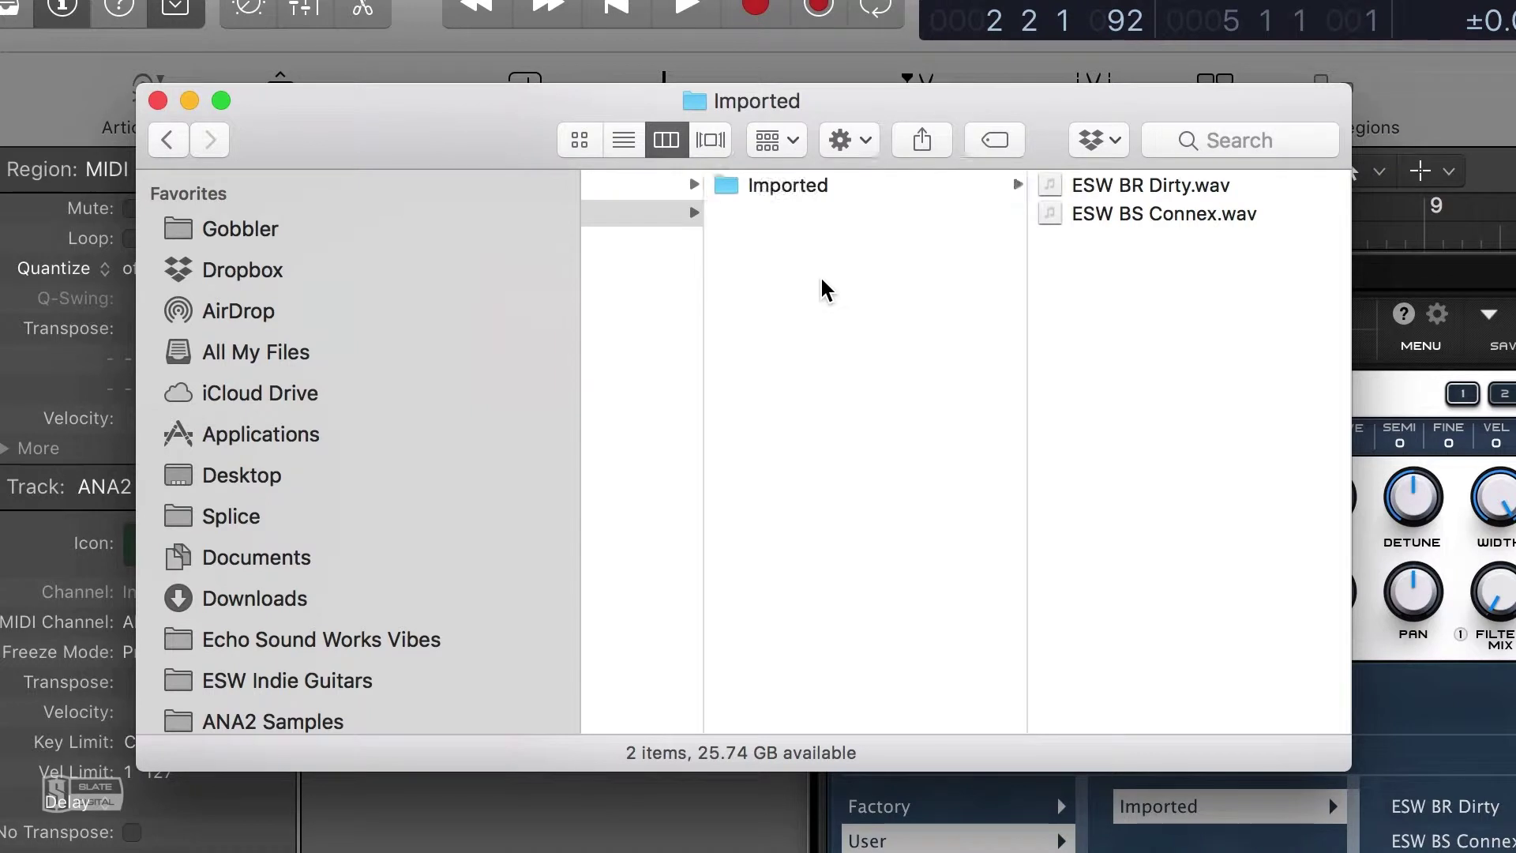
{"action": "key", "text": "super+shift+n"}
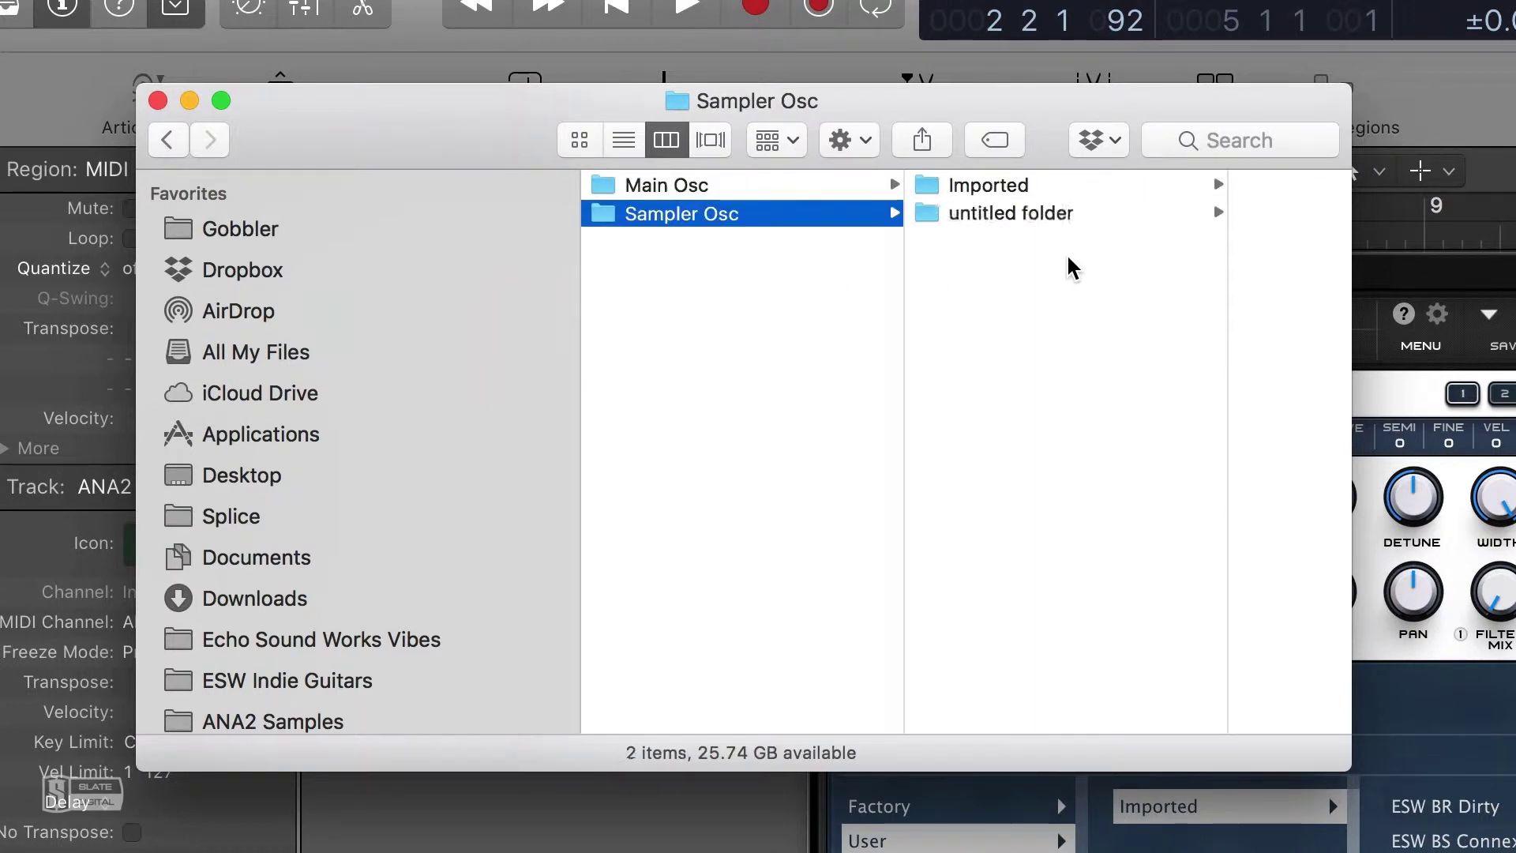
{"action": "type", "text": "T"}
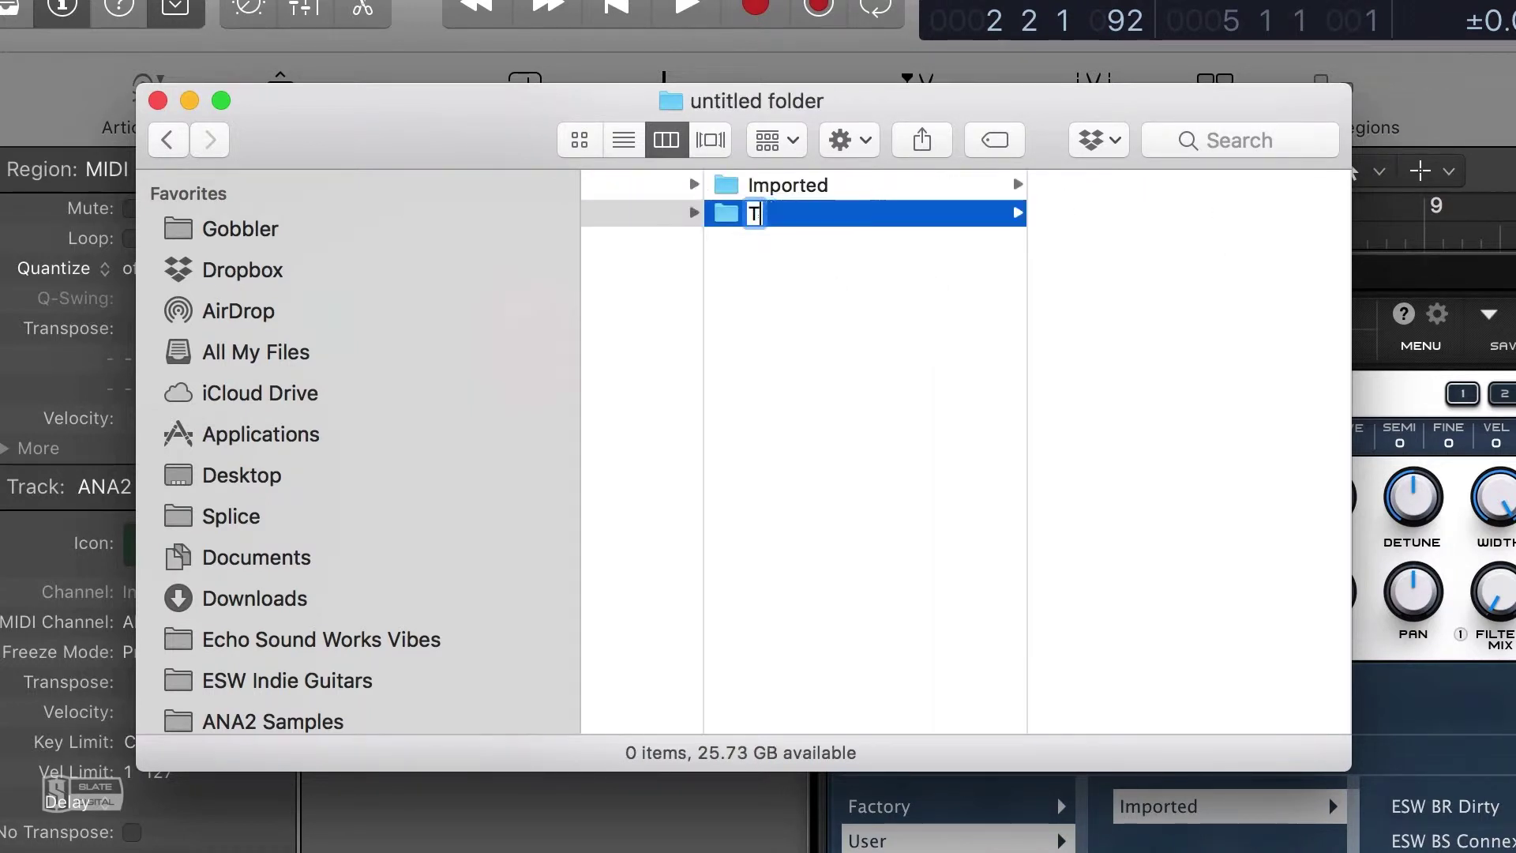
{"action": "type", "text": "est Folder"}
{"action": "key", "text": "Return"}
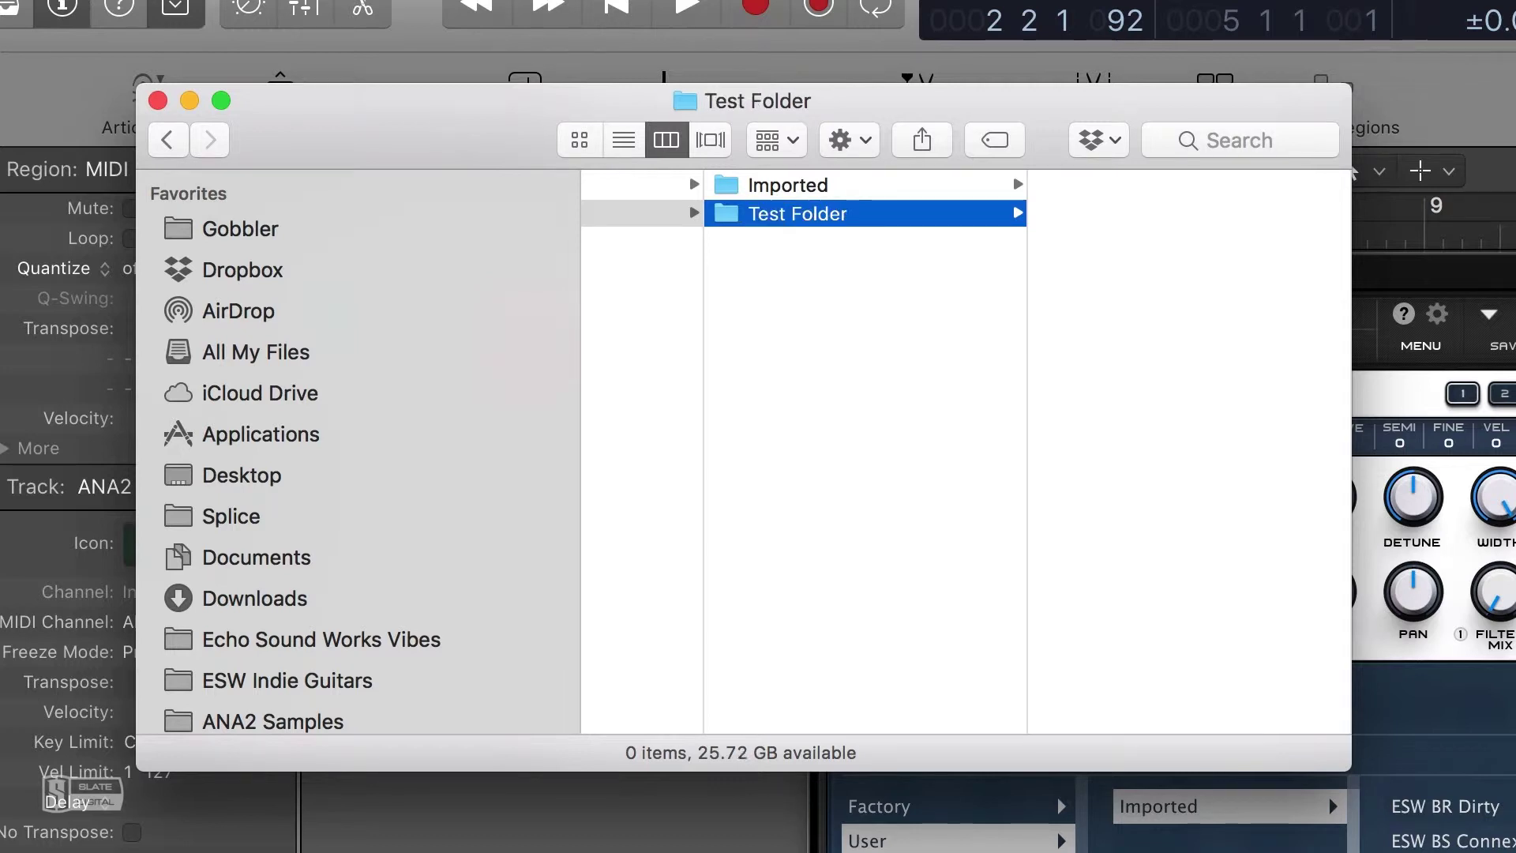
Step: Add the ESW Havana Samples folder to the Sampler Osc folder, alongside Imported and Test Folder
{"action": "left_click", "coordinate": [932, 341]}
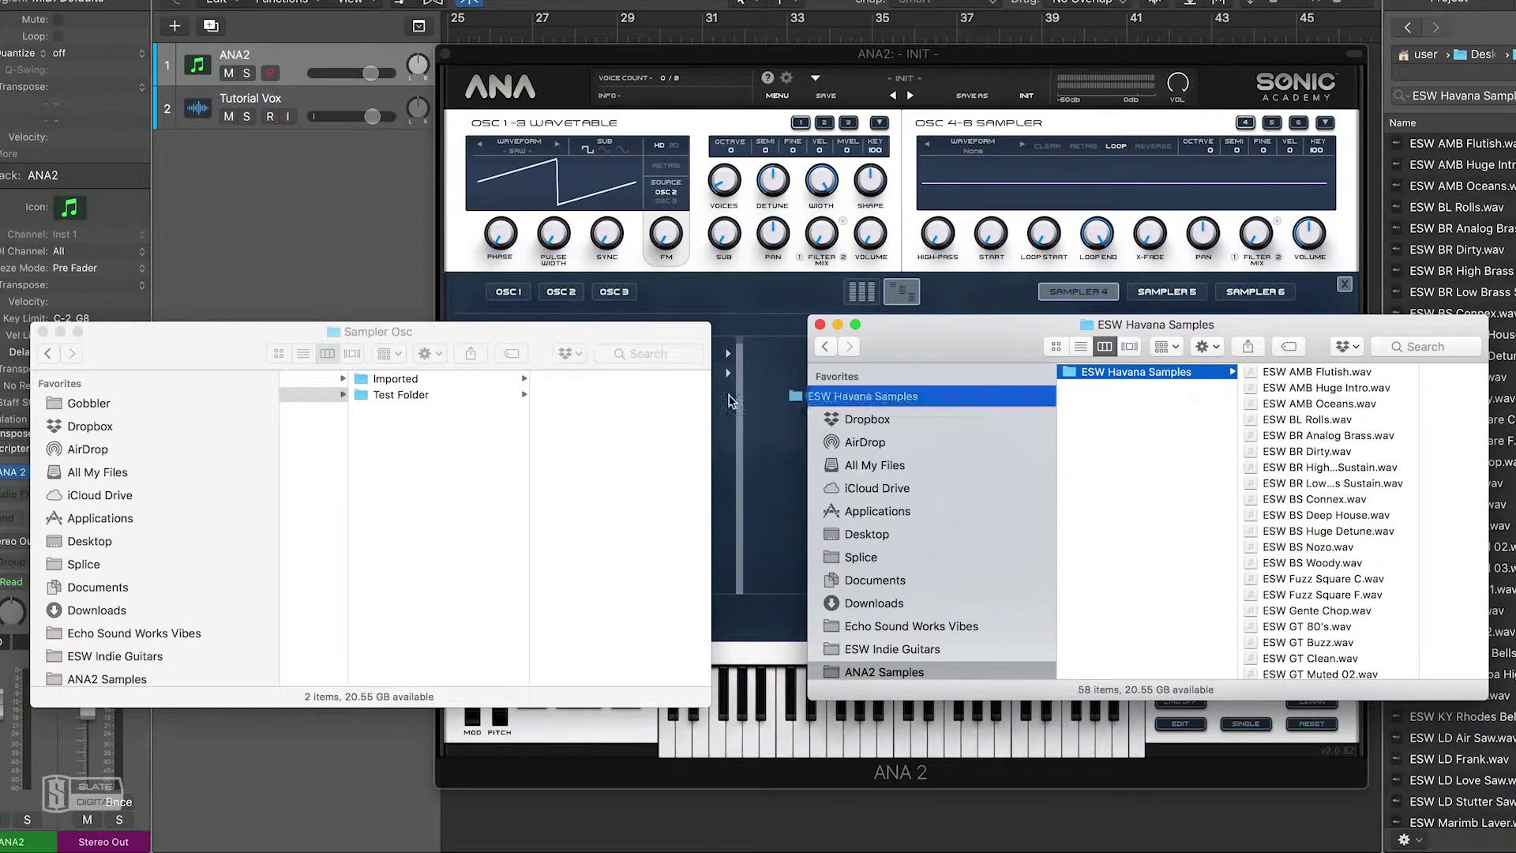
{"action": "left_click_drag", "start_coordinate": [1194, 414], "coordinate": [478, 511]}
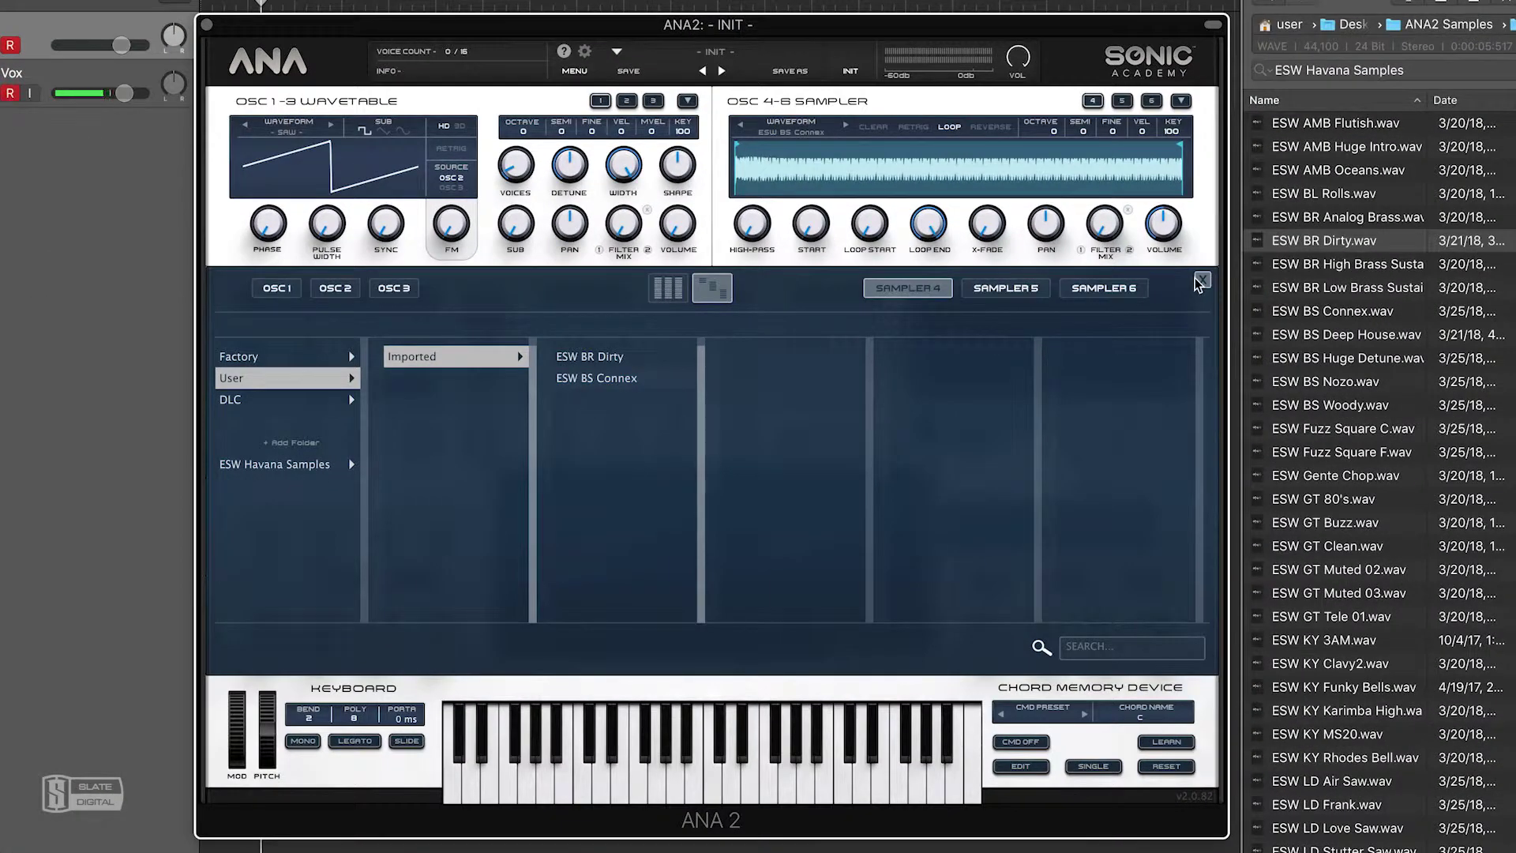
Step: Reopen ANA 2's sample browser and check the contents of ESW Havana Samples and Test Folder under User
{"action": "left_click", "coordinate": [1202, 280]}
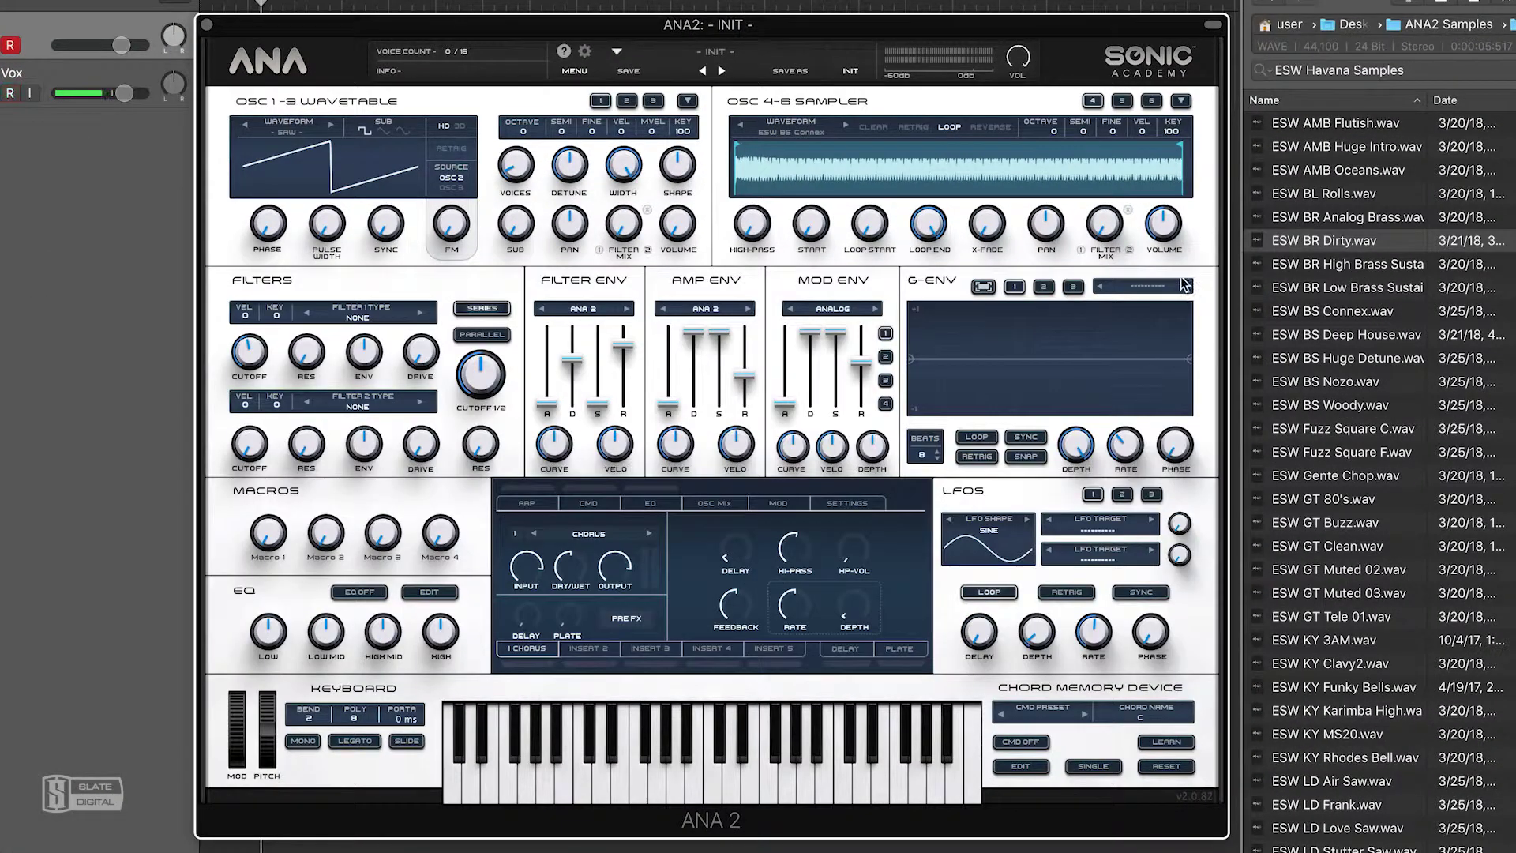
{"action": "left_click", "coordinate": [792, 128]}
{"action": "left_click", "coordinate": [286, 398]}
{"action": "left_click", "coordinate": [286, 378]}
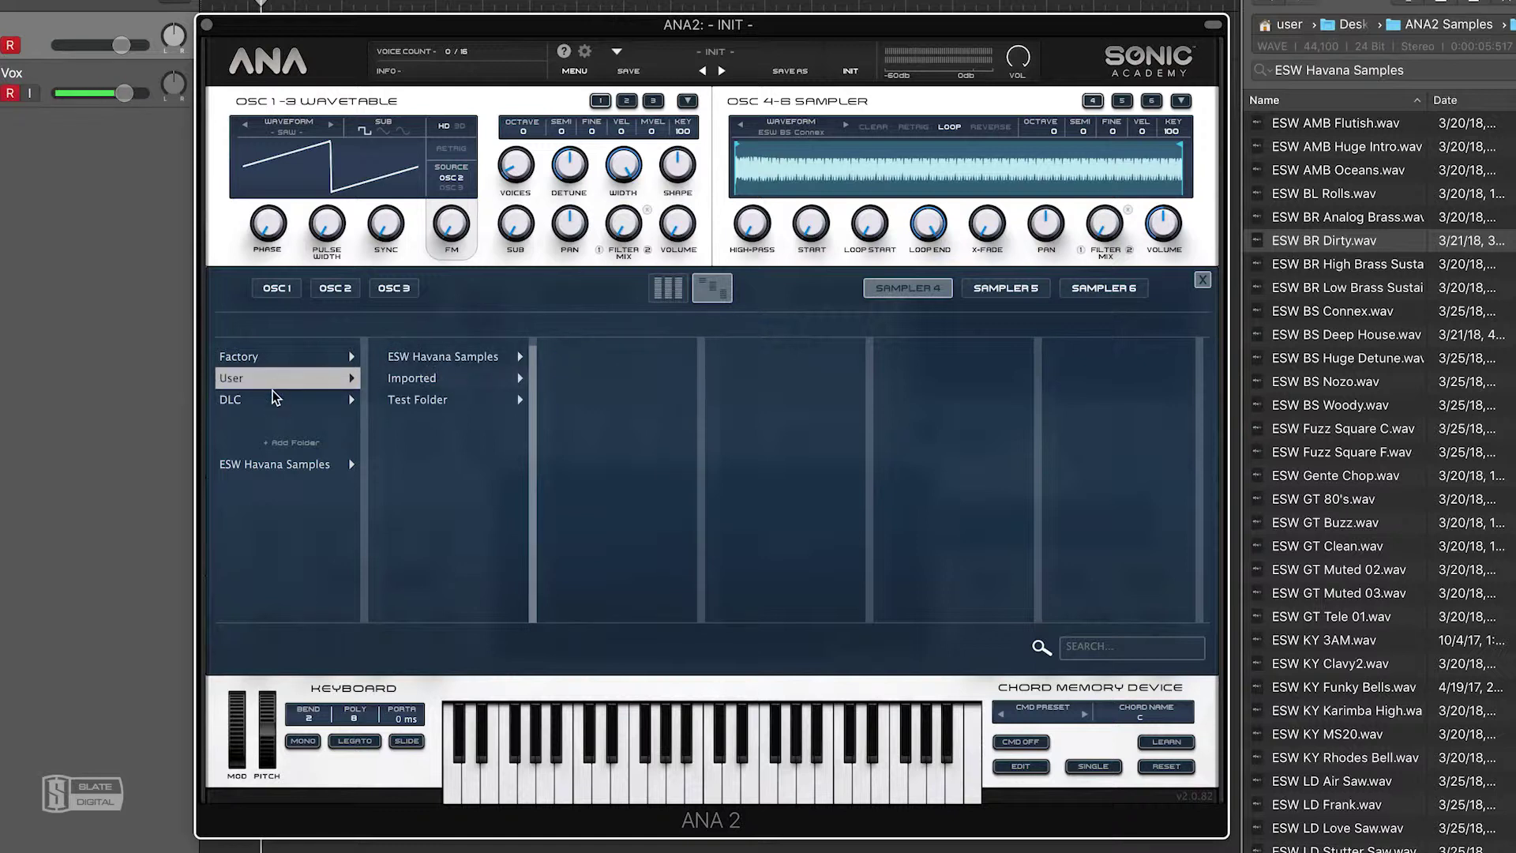
{"action": "left_click", "coordinate": [446, 356]}
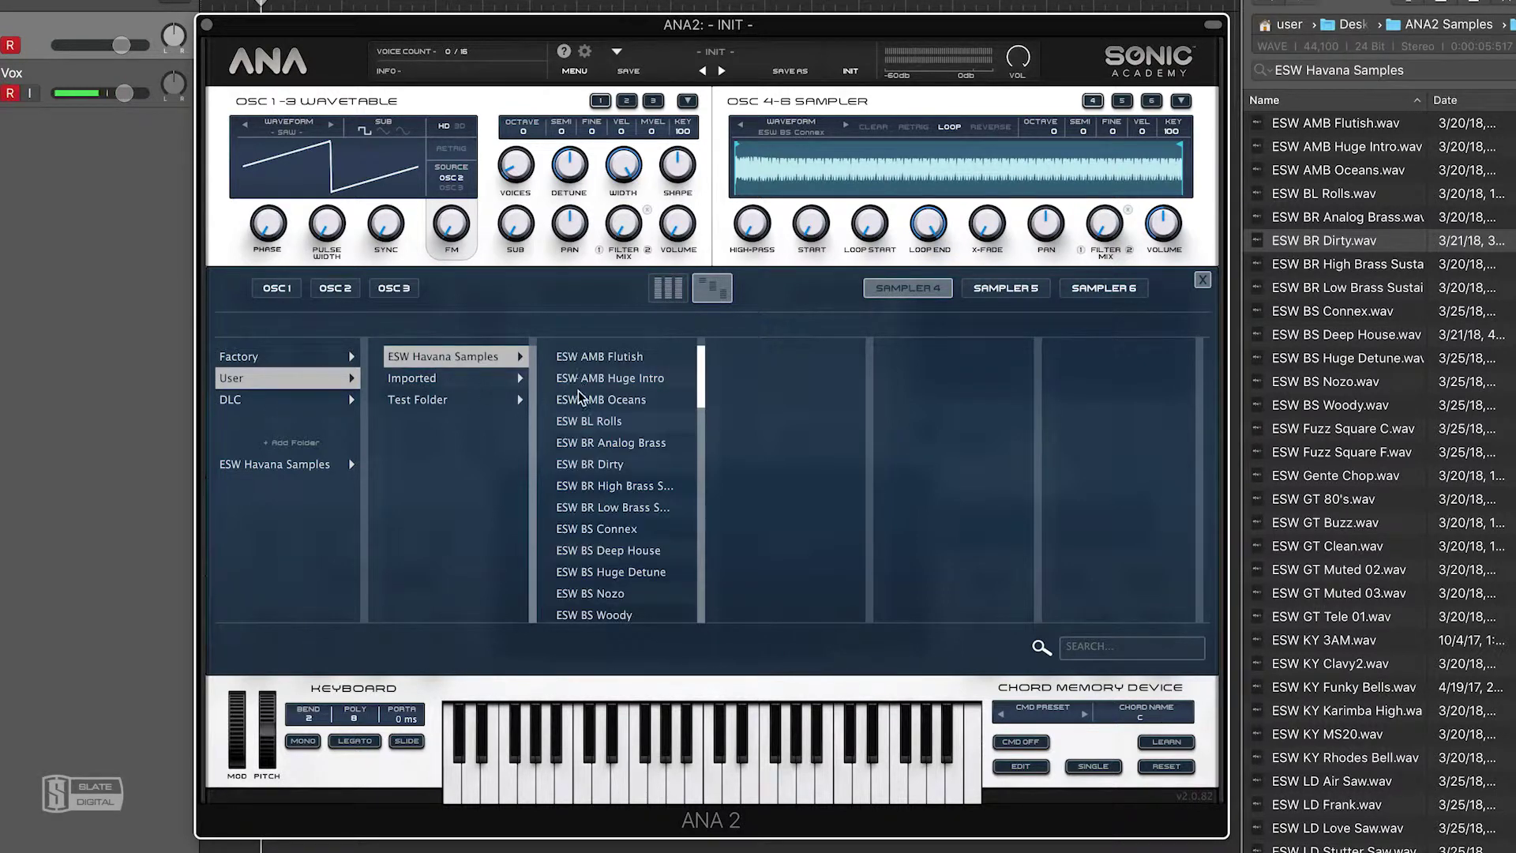
{"action": "scroll", "coordinate": [600, 395], "scroll_direction": "down", "scroll_amount": 5}
{"action": "scroll", "coordinate": [600, 394], "scroll_direction": "down", "scroll_amount": 5}
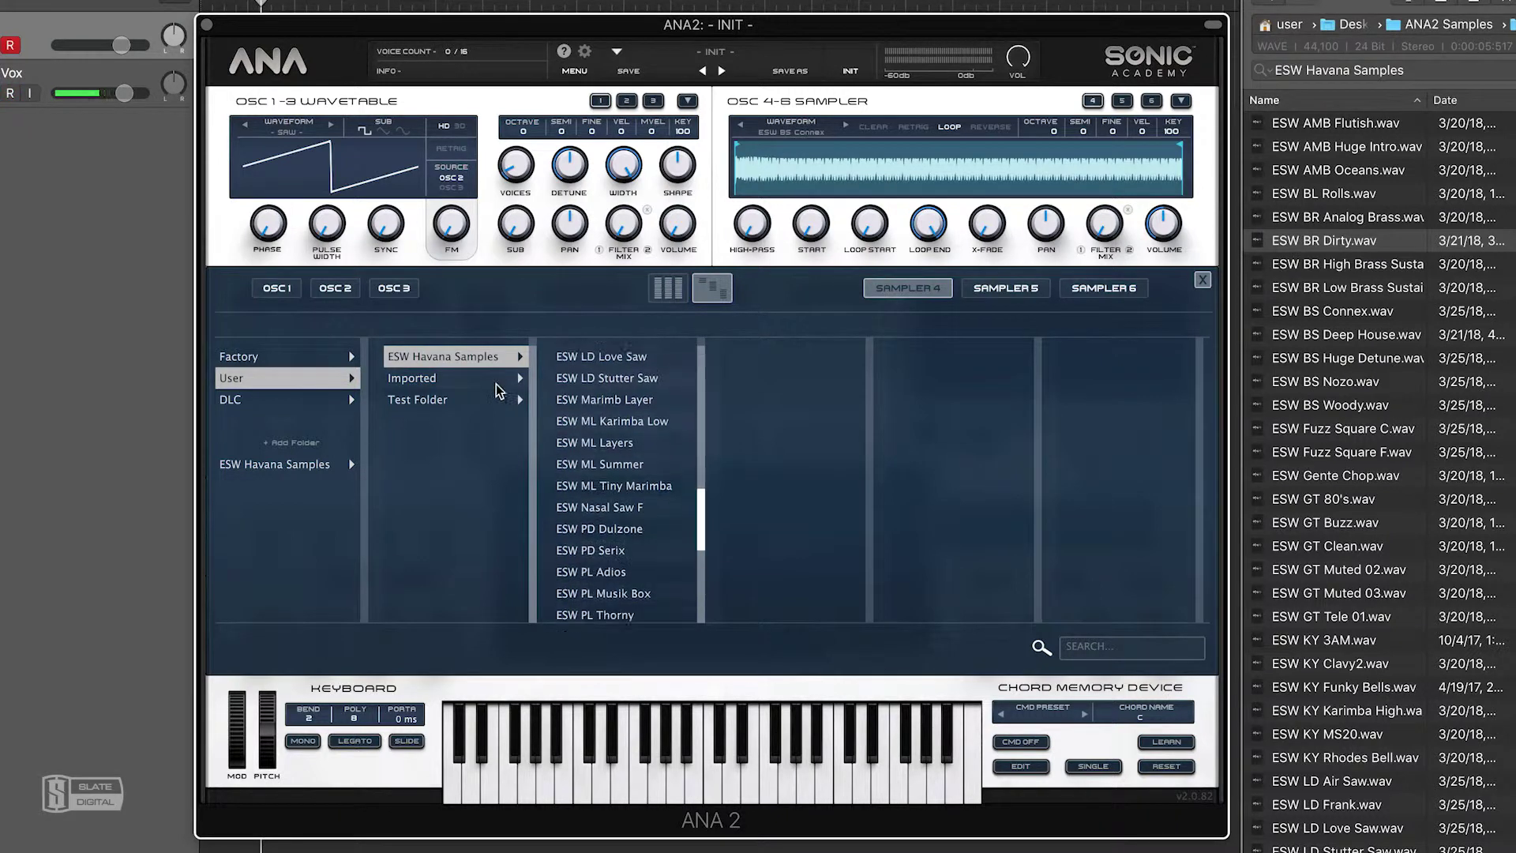
{"action": "left_click", "coordinate": [481, 399]}
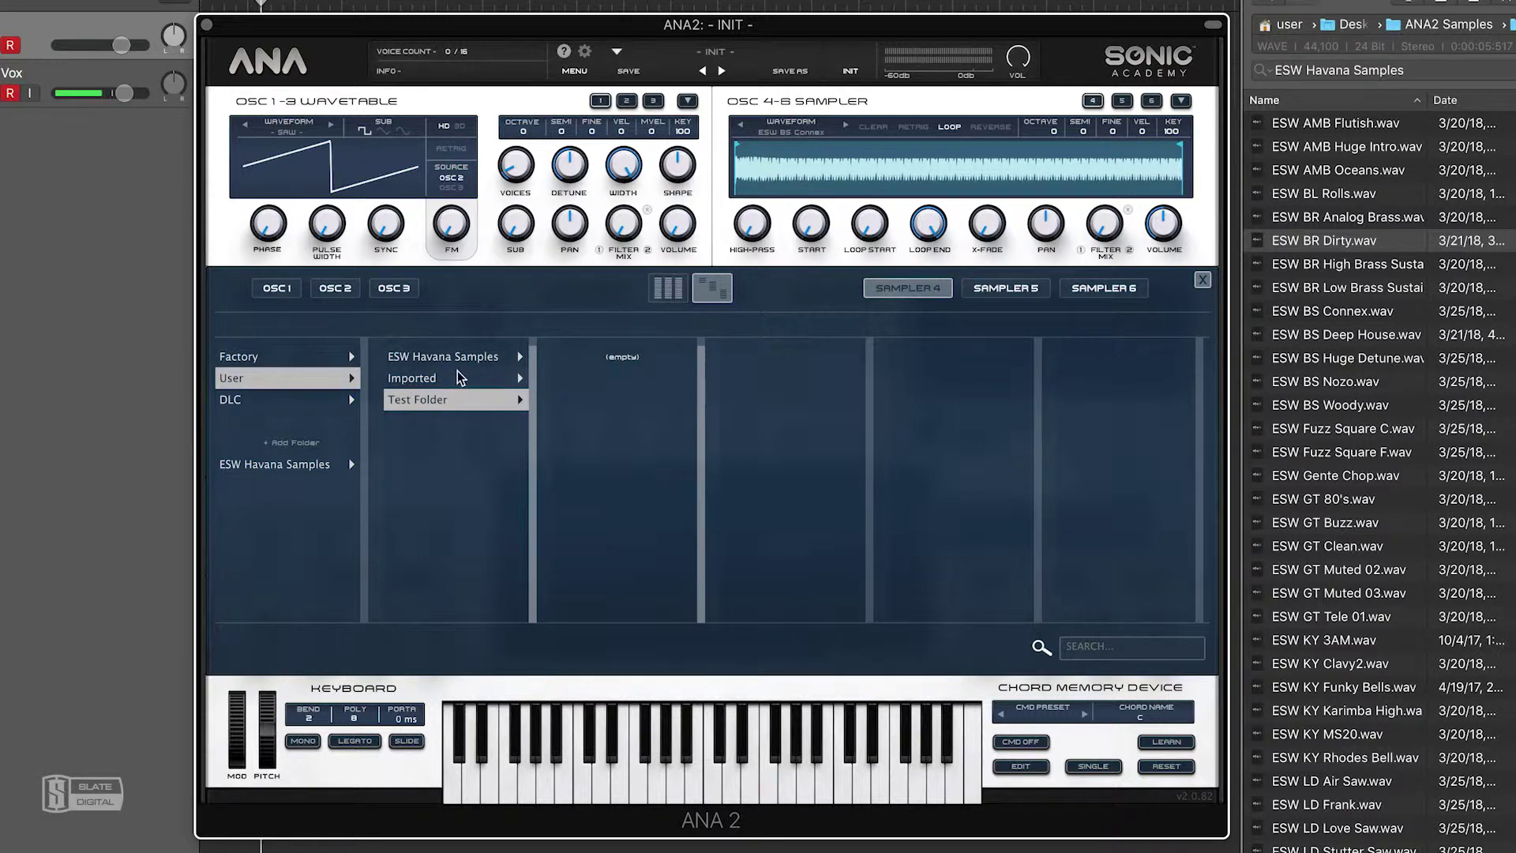
{"action": "left_click", "coordinate": [617, 51]}
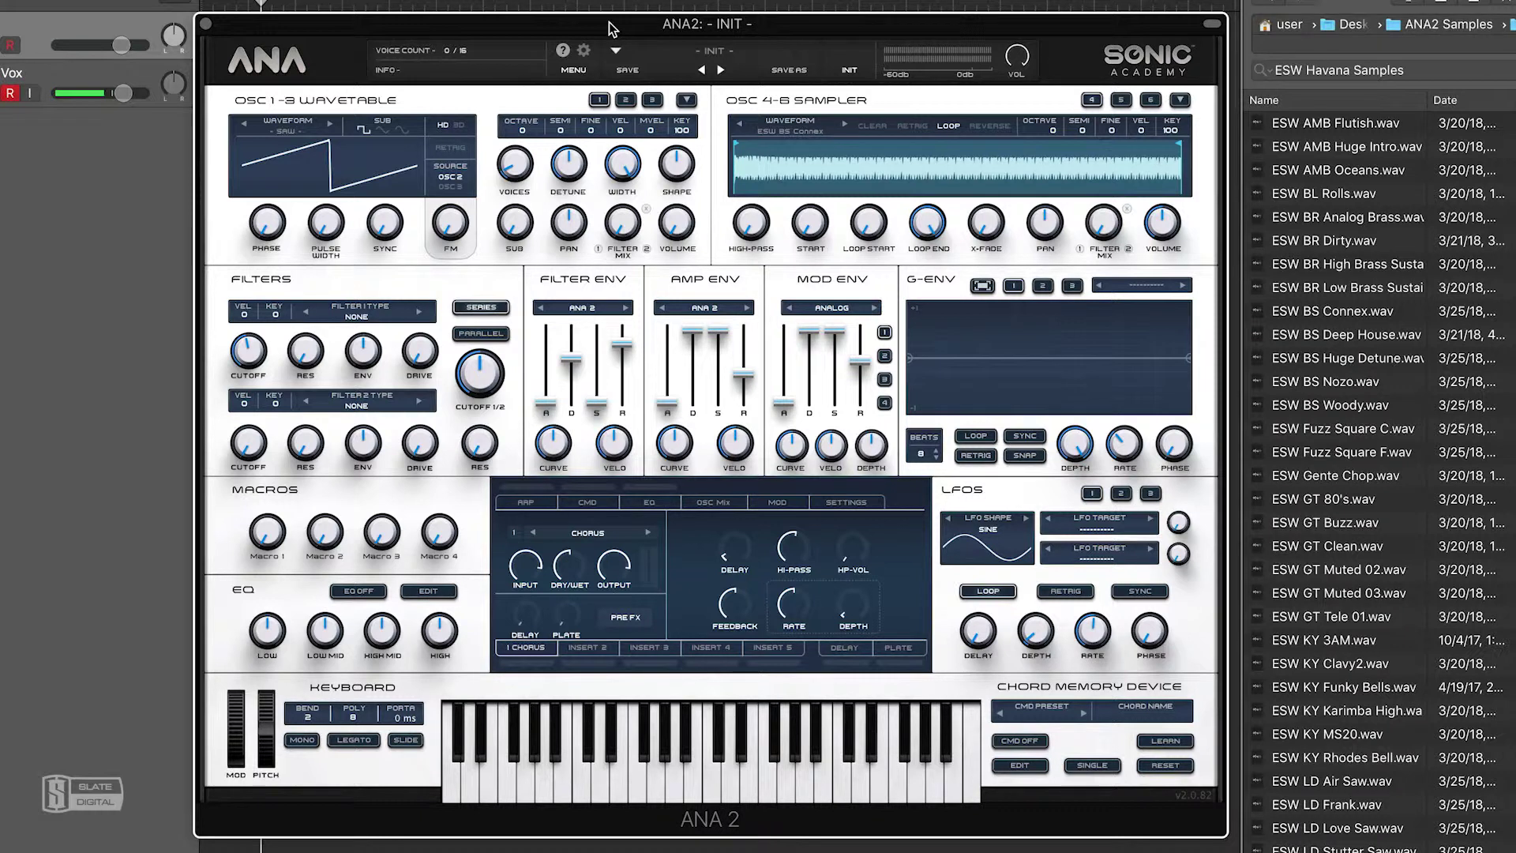